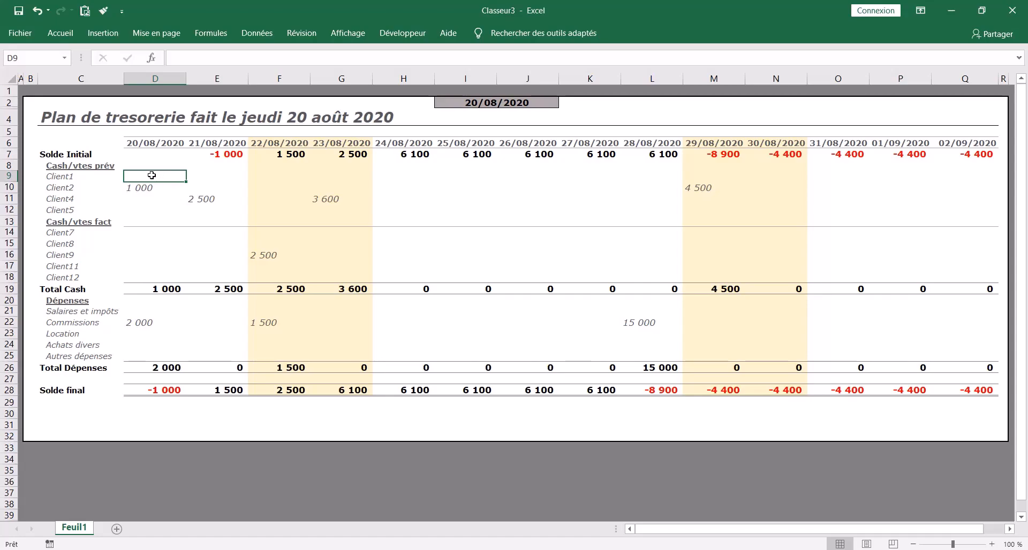
- Clear all amounts from the forecast and invoiced client rows, D9:Q18, across every date column
drag(143, 175, 954, 218)
click(152, 208)
click(150, 179)
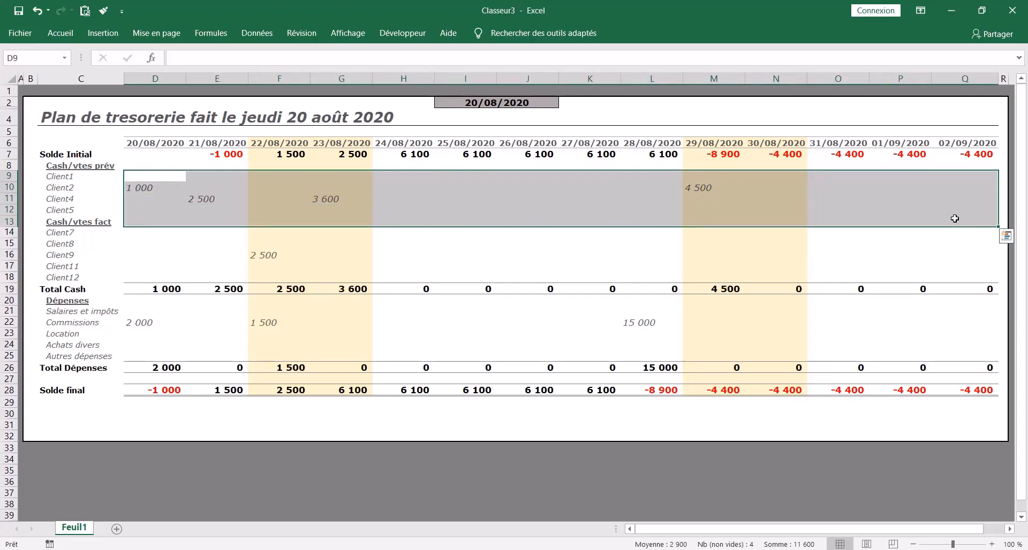
key(Delete)
drag(137, 232, 961, 275)
key(Delete)
- Clear the amounts from the Dépenses rows, D20:Q24
drag(142, 302, 986, 348)
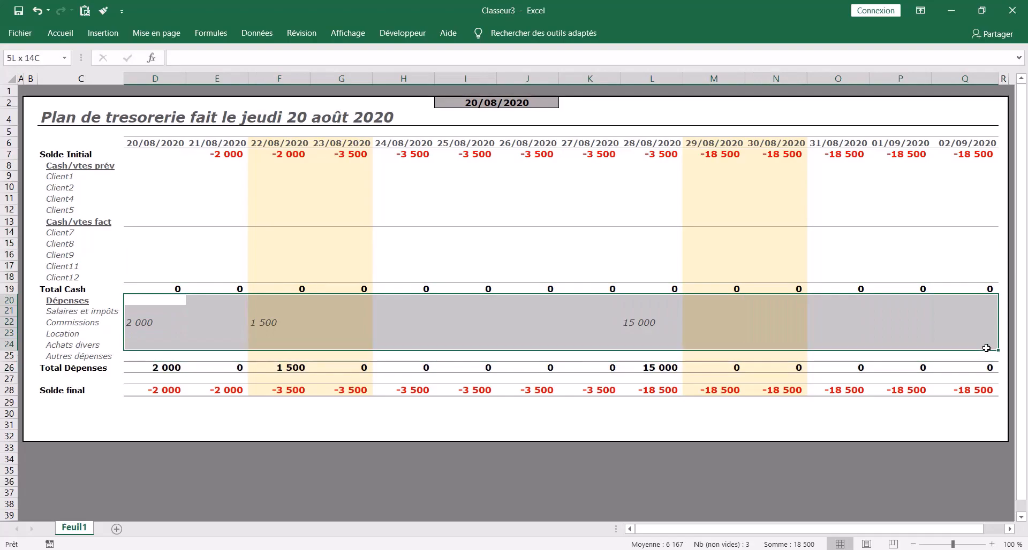
key(Delete)
click(644, 233)
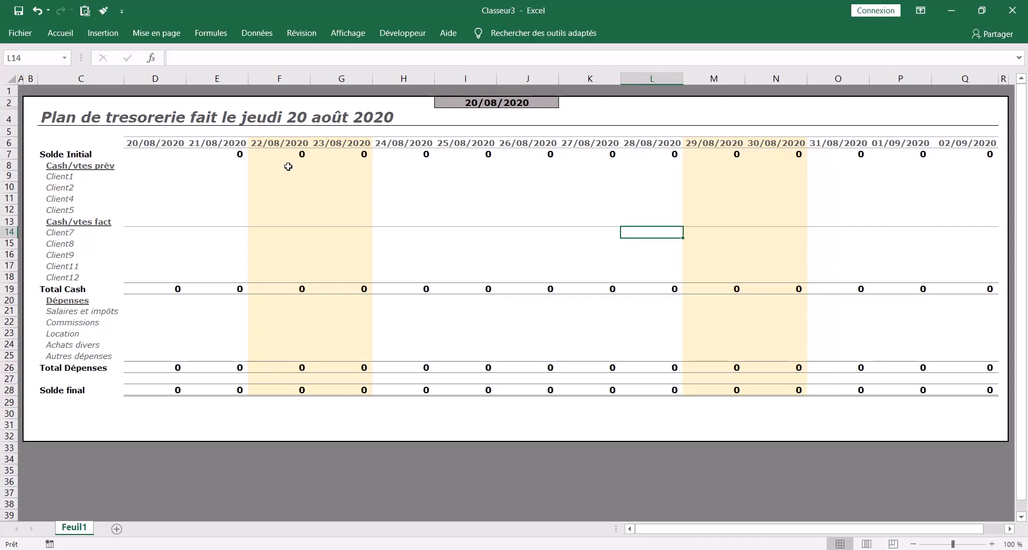
- Start recording a macro named actualiser, stored in this workbook
click(394, 180)
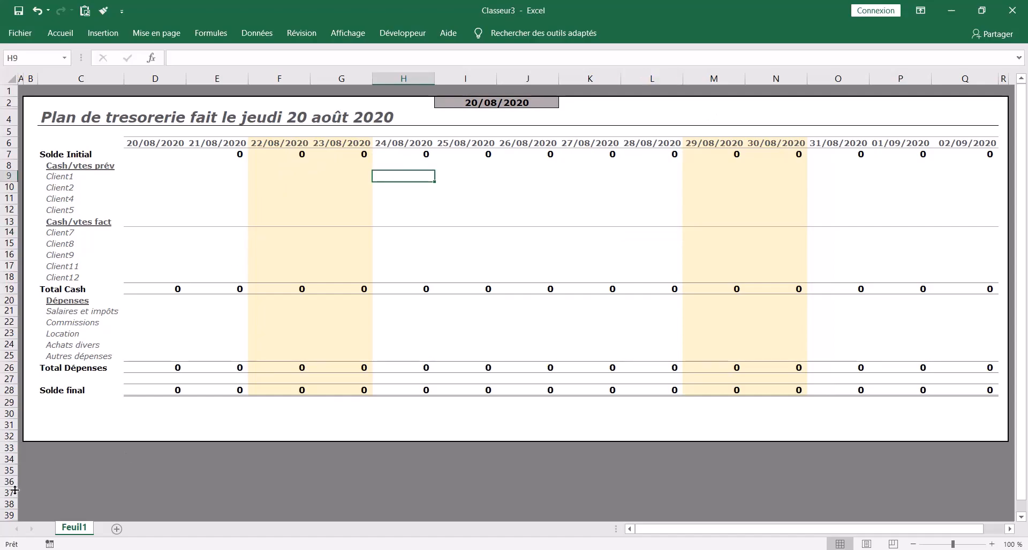
click(406, 36)
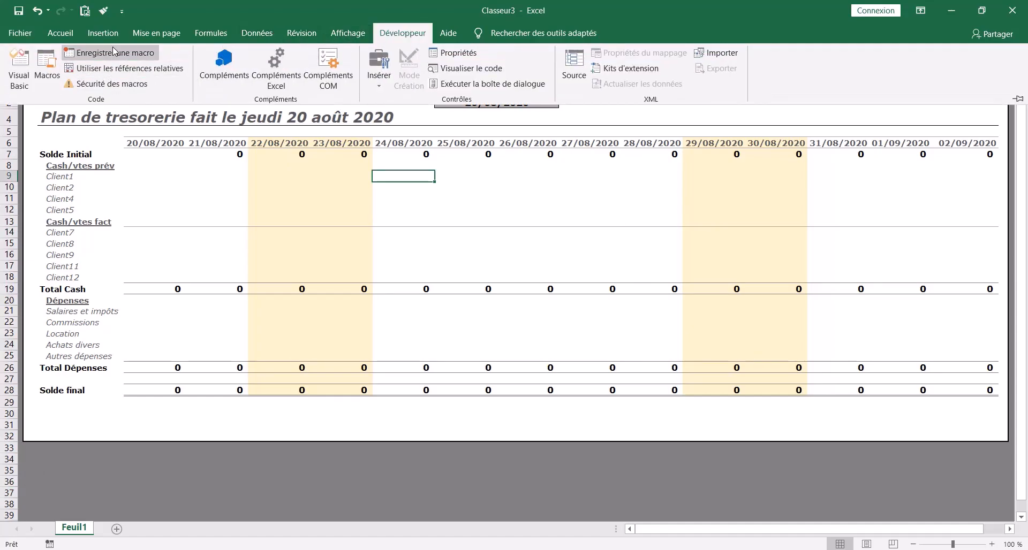
click(114, 53)
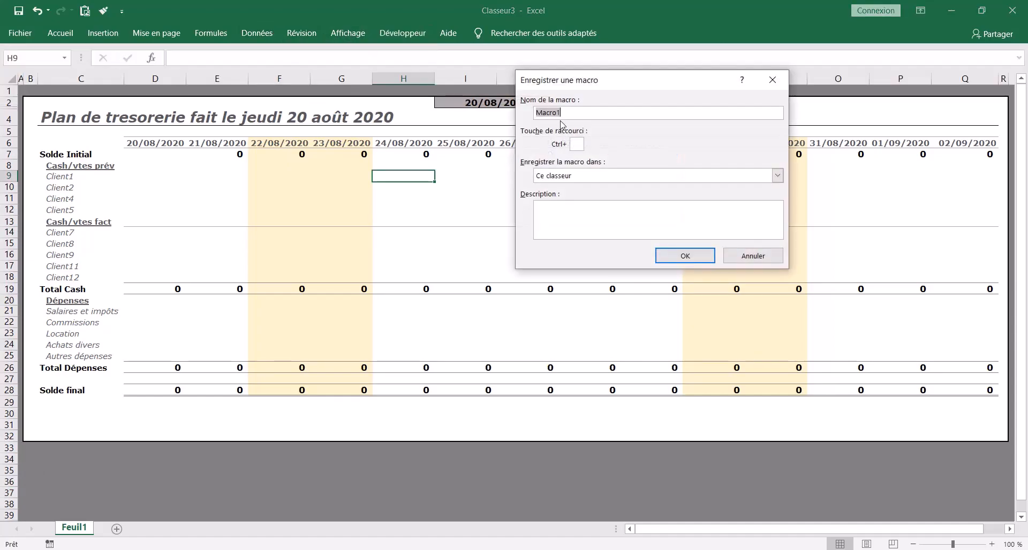
text(actualise)
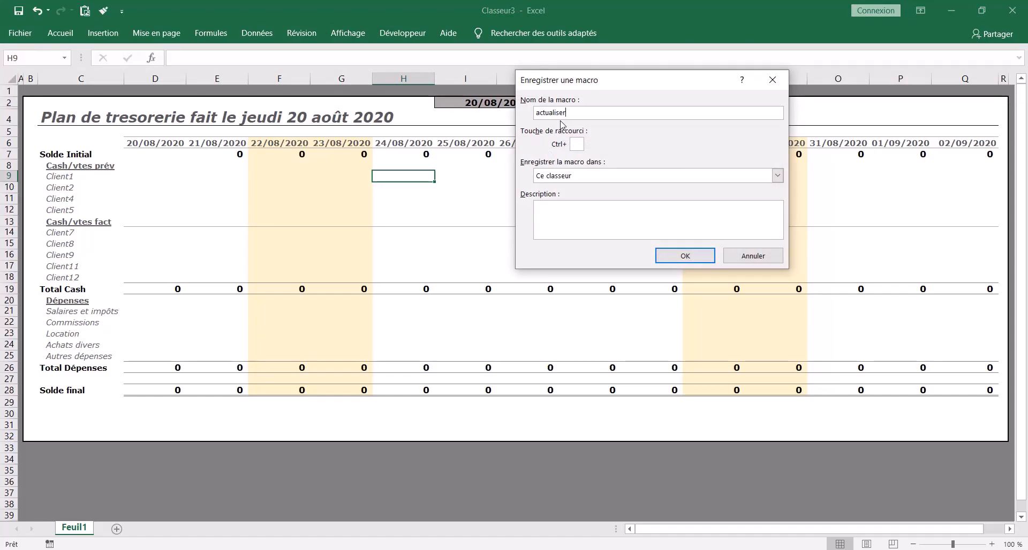
key(Return)
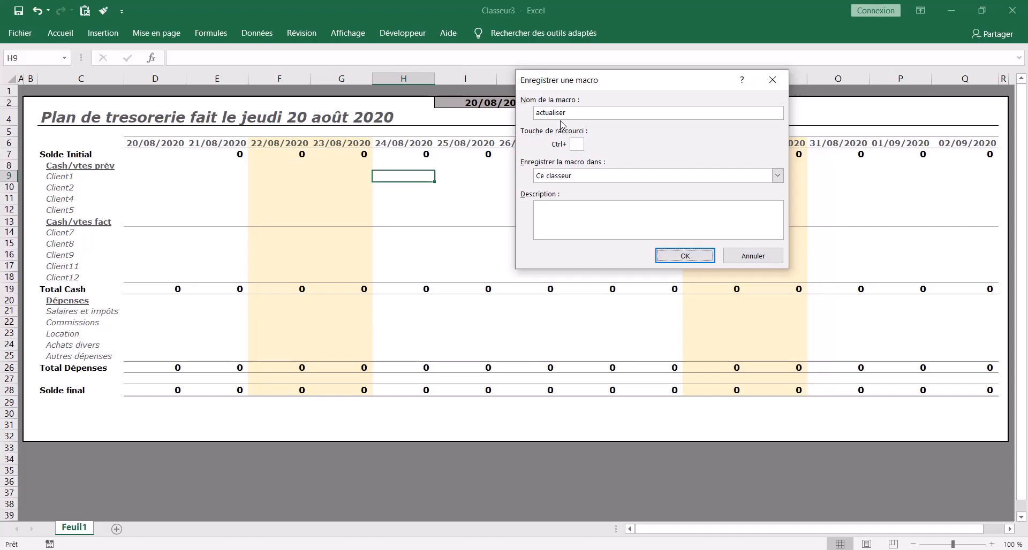
key(Return)
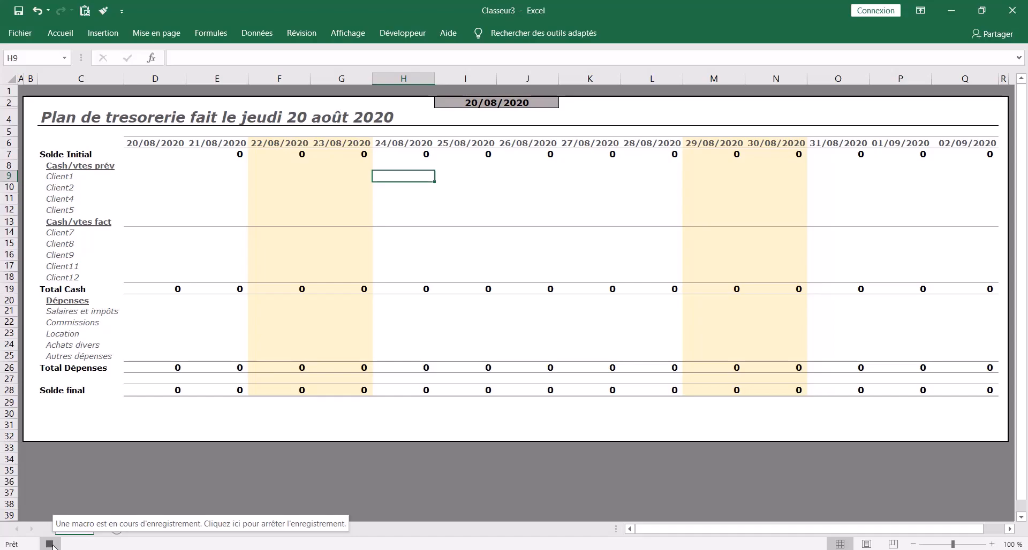
- Record clearing the client ranges D9:Q13 and D14:Q18 and the expense range D20:Q25, finish on date cell I2, and stop recording
drag(128, 171, 947, 222)
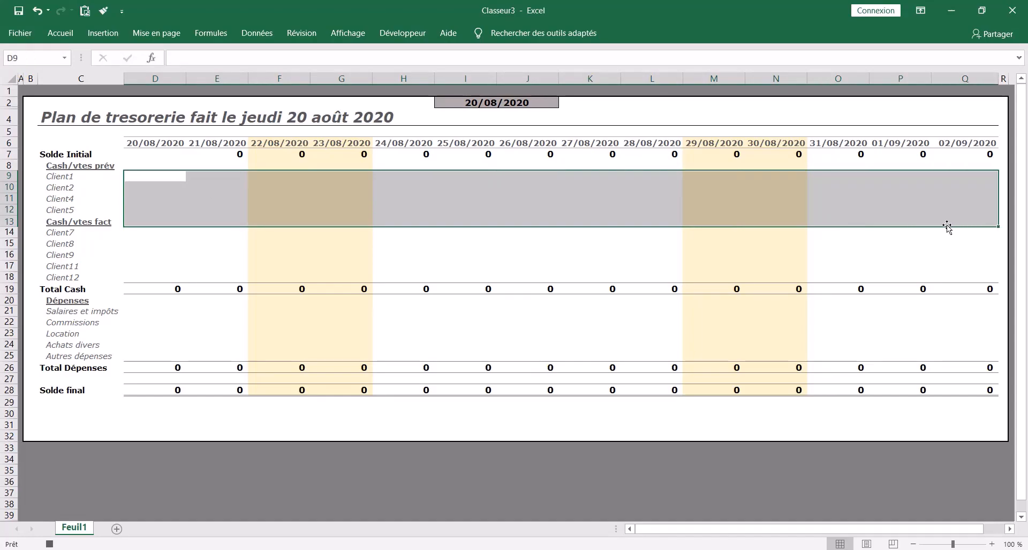
drag(124, 234, 970, 274)
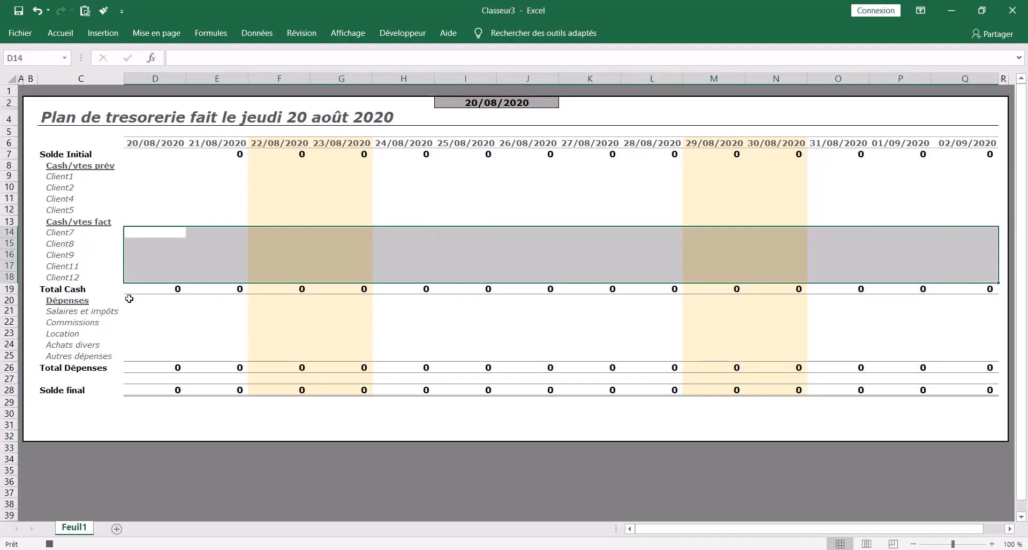
drag(130, 303, 963, 353)
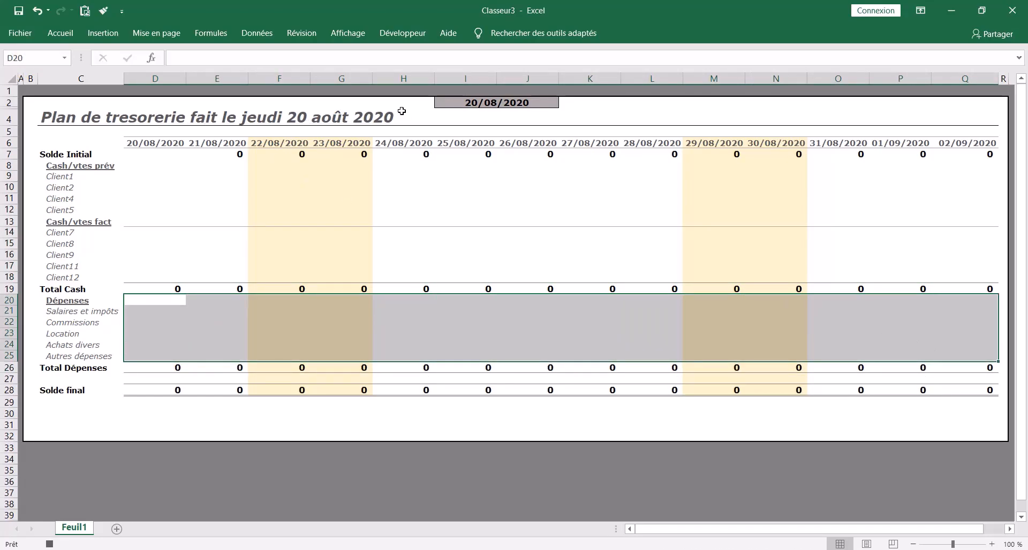
click(468, 104)
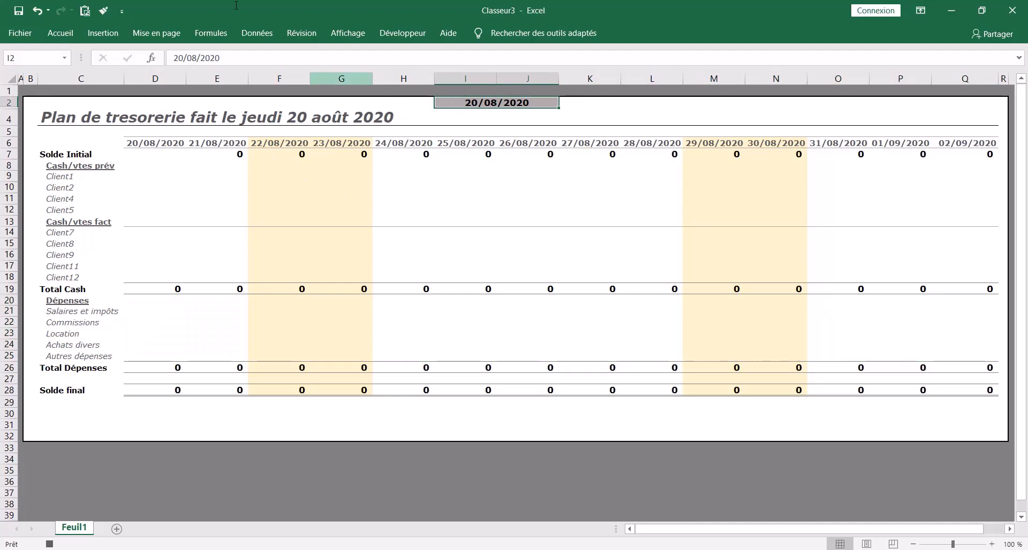
click(49, 543)
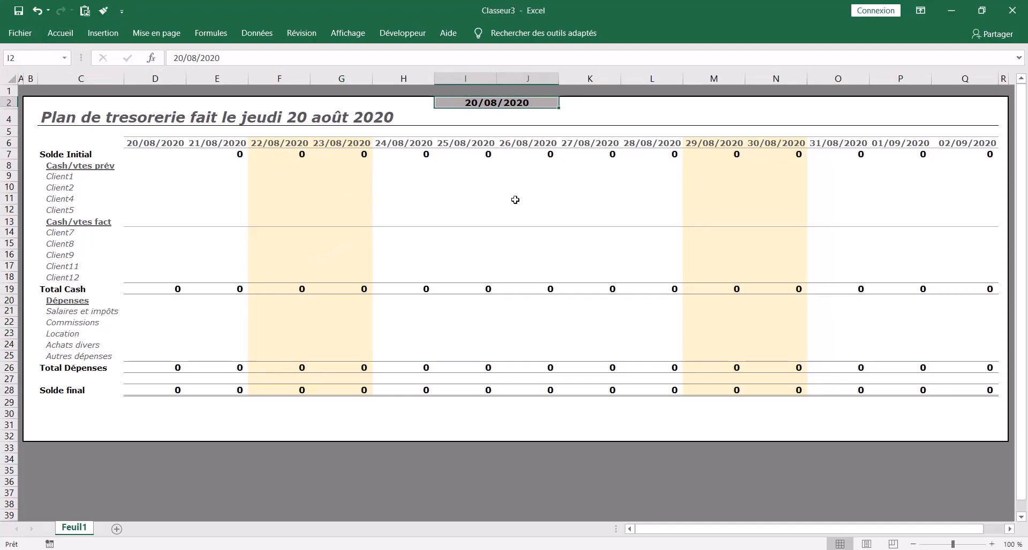
- Draw a rounded rectangle about 4.83 cm by 0.74 cm above the last date columns and label it ACTUALISER PLAN TRESO
click(691, 111)
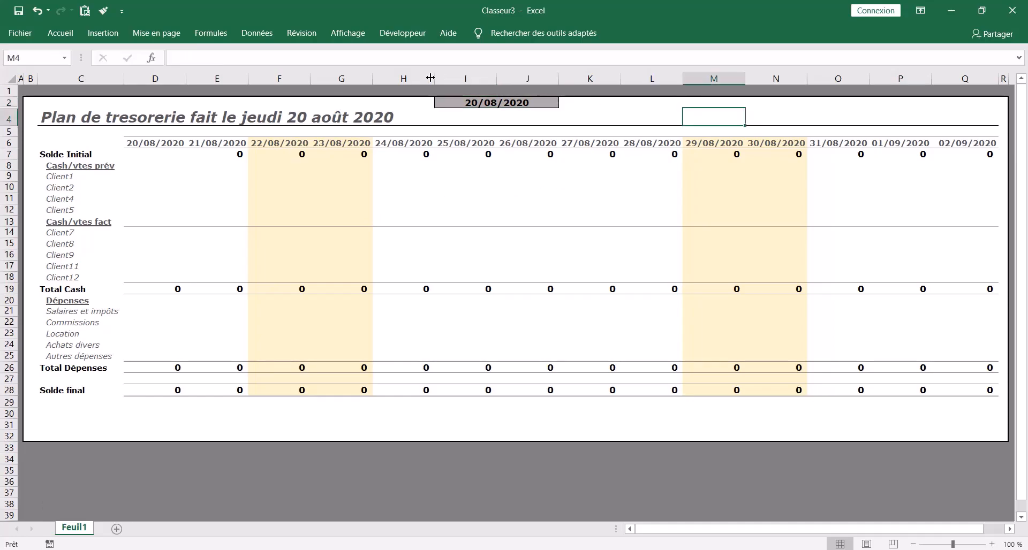
click(104, 34)
click(211, 53)
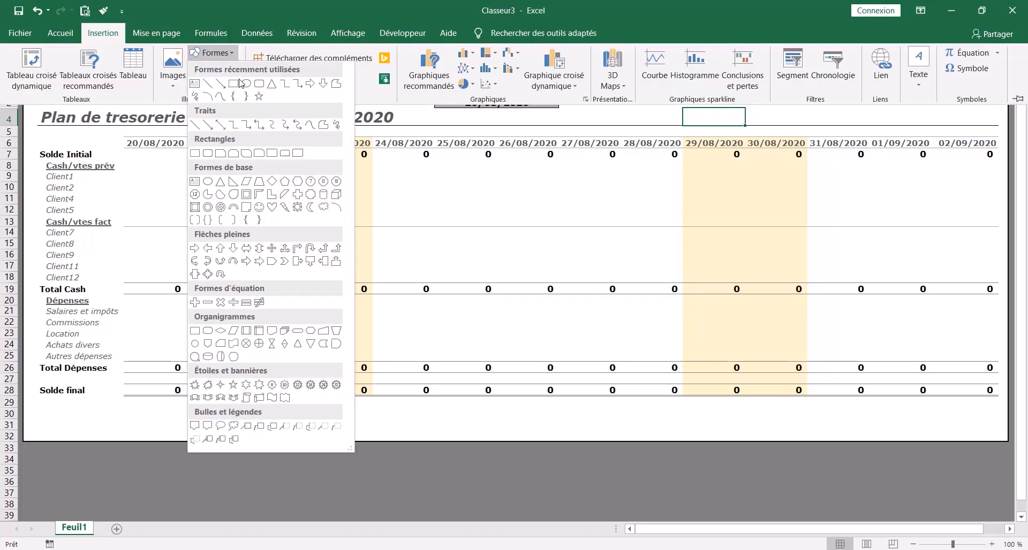
click(259, 85)
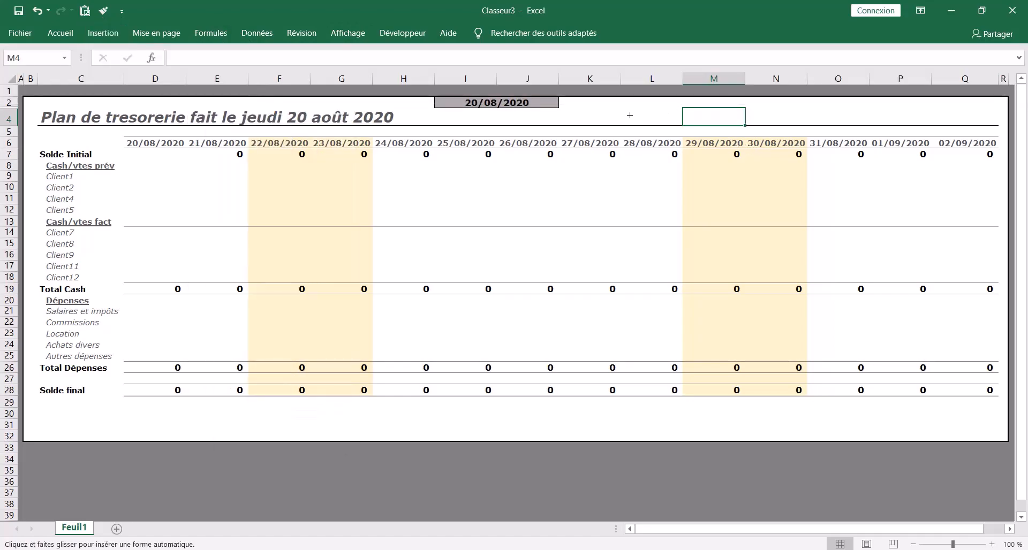
drag(837, 103, 960, 102)
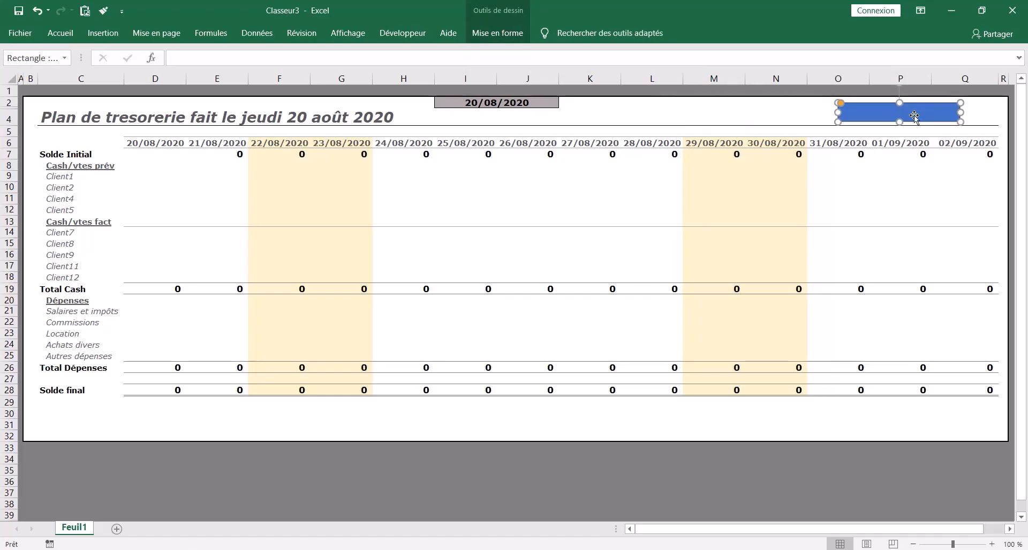
text(ACTUALISER)
click(775, 113)
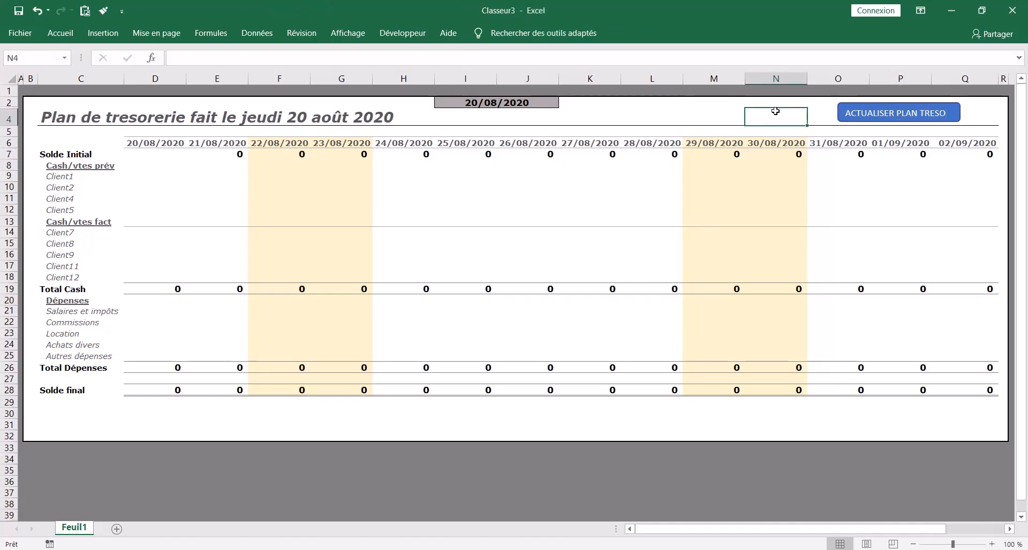
- Centre the ACTUALISER PLAN TRESO label horizontally and vertically within its shape
click(896, 111)
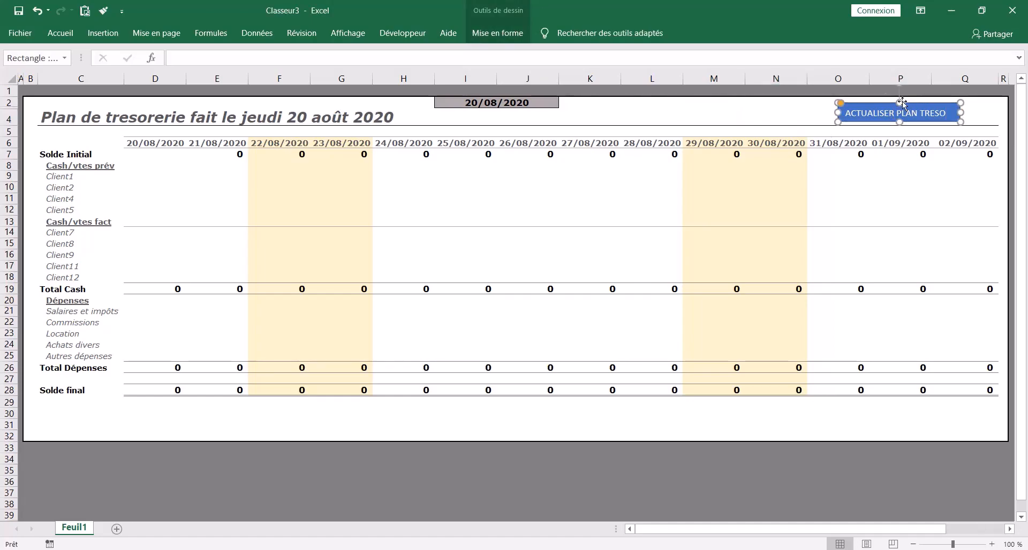
click(60, 33)
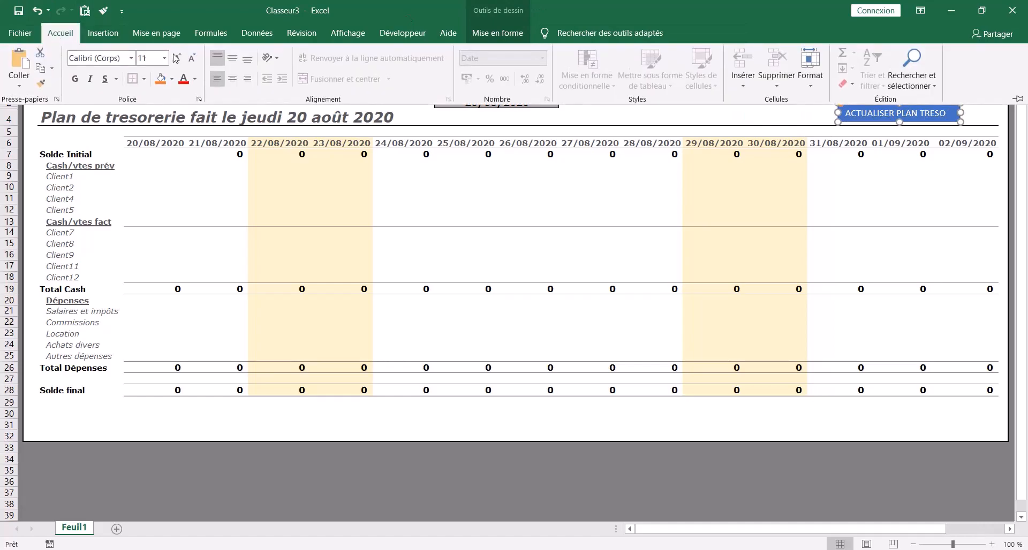
click(231, 79)
click(231, 58)
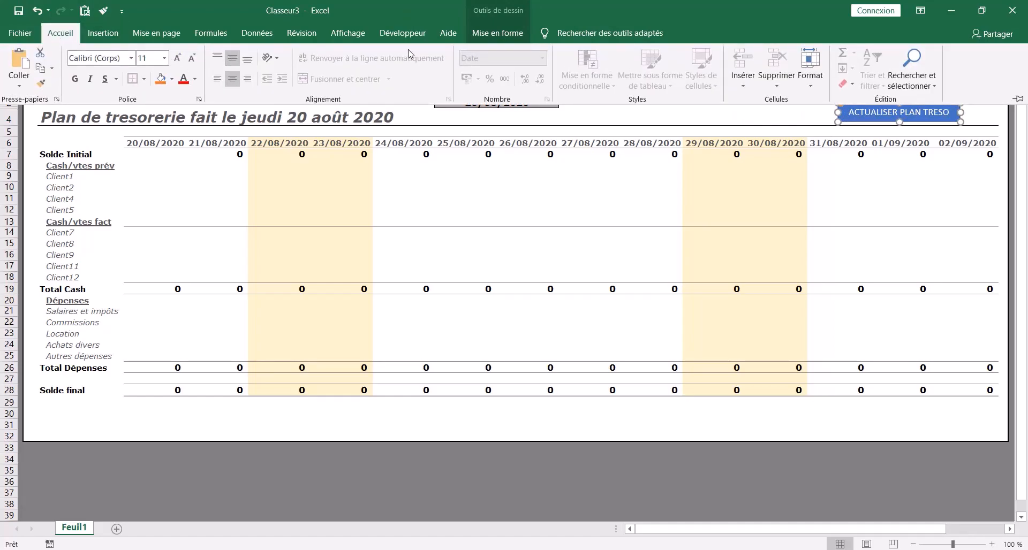
- Apply the first predefined shape effect to the ACTUALISER PLAN TRESO button
click(492, 33)
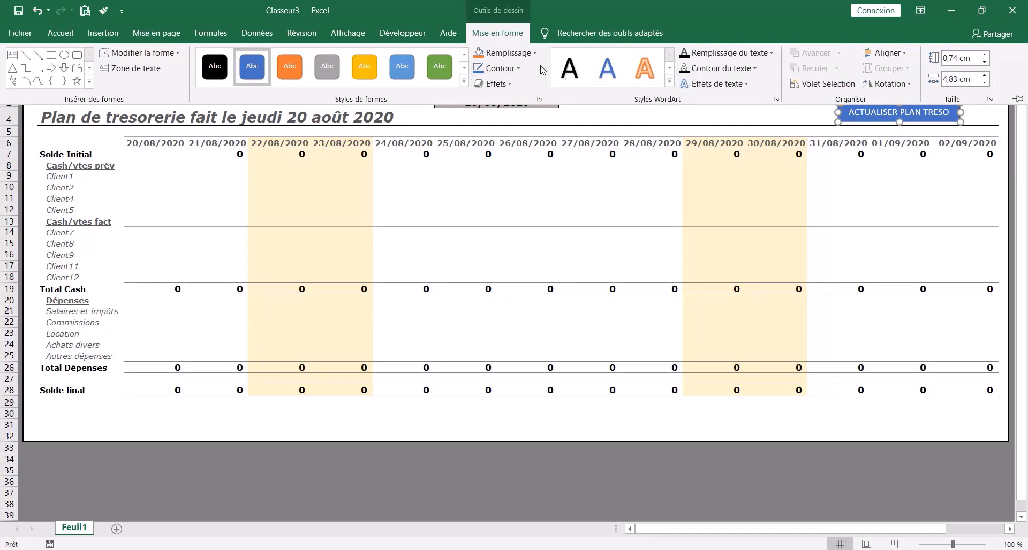
click(498, 85)
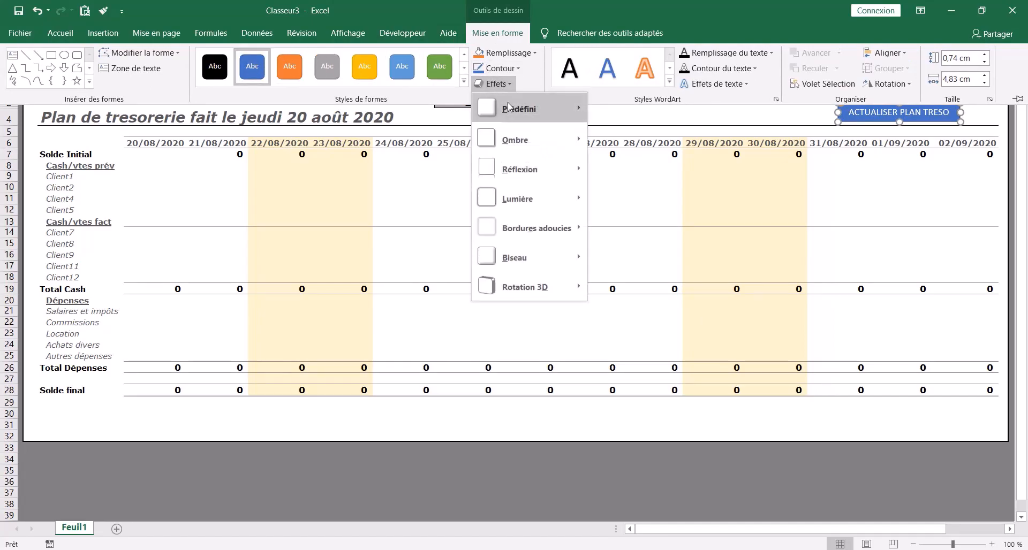
mouse_move(514, 110)
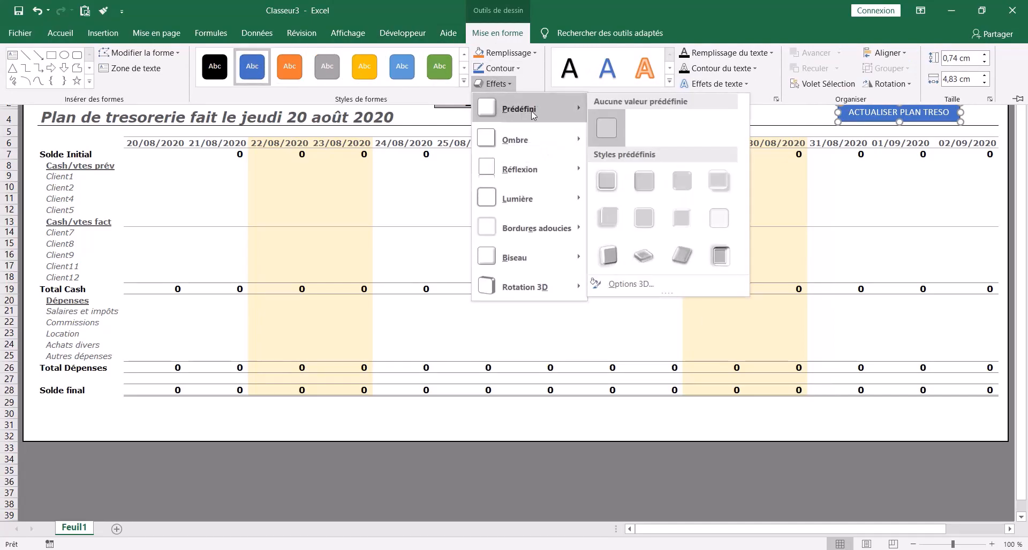
click(606, 181)
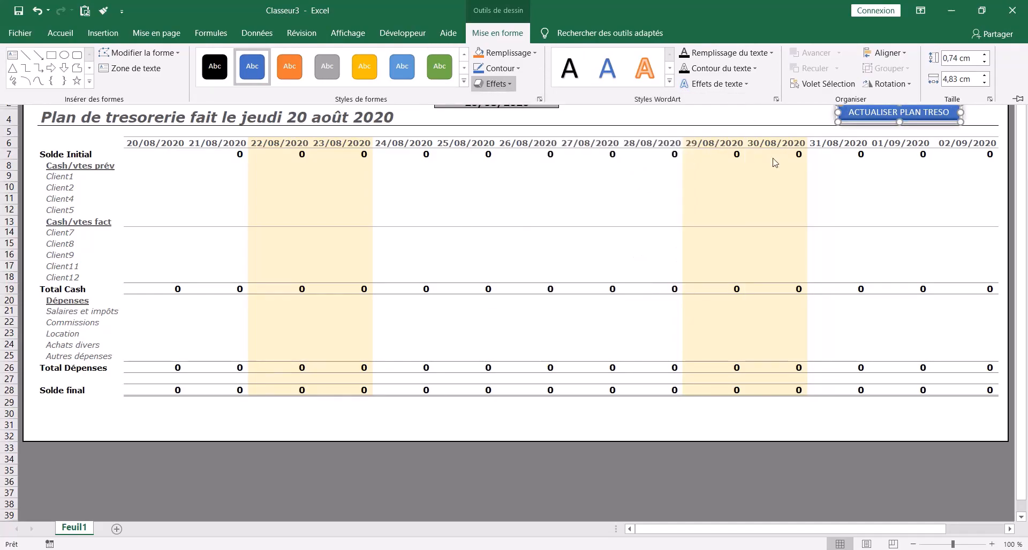
click(878, 199)
key(ctrl+z)
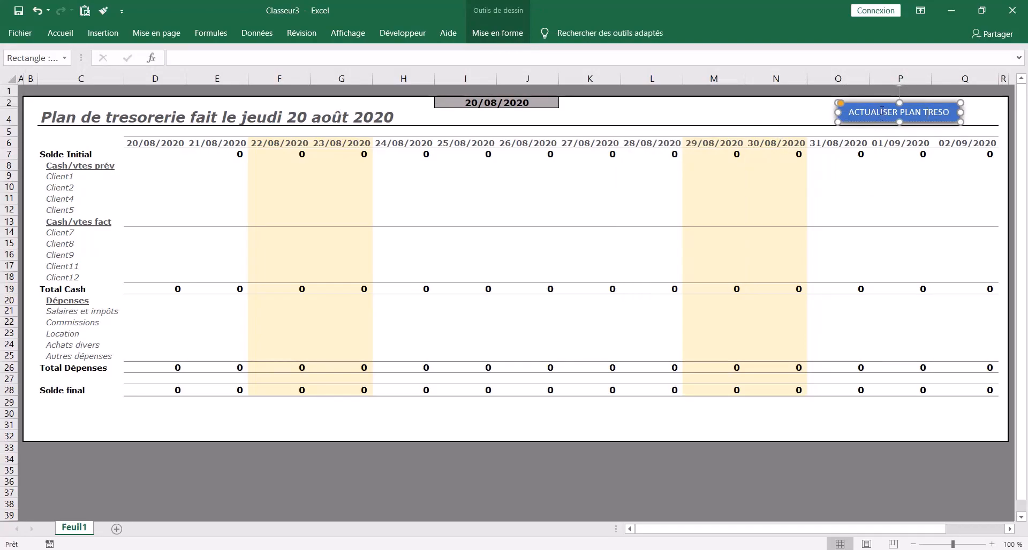
- Assign the actualiser macro to the ACTUALISER PLAN TRESO button and deselect the shape
right_click(881, 111)
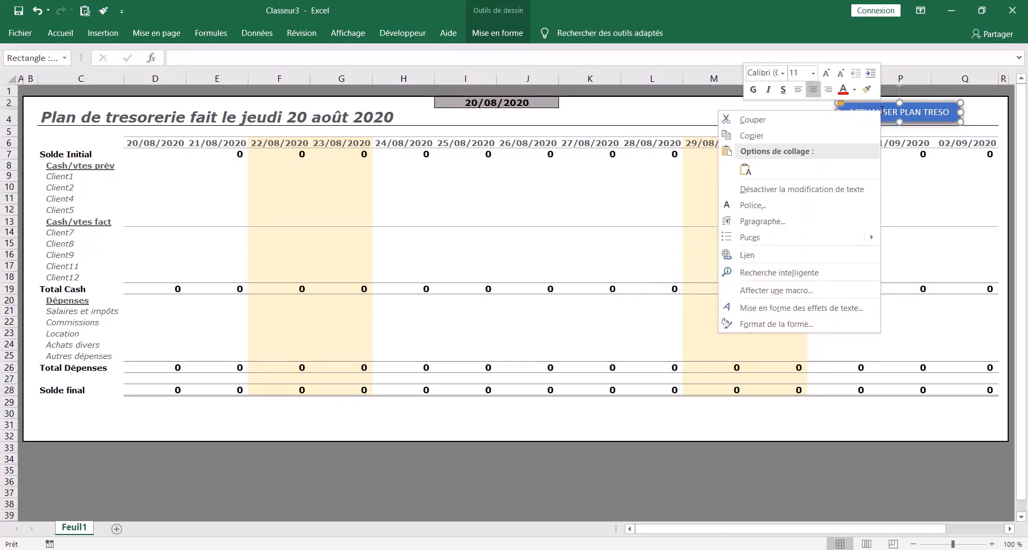
click(793, 292)
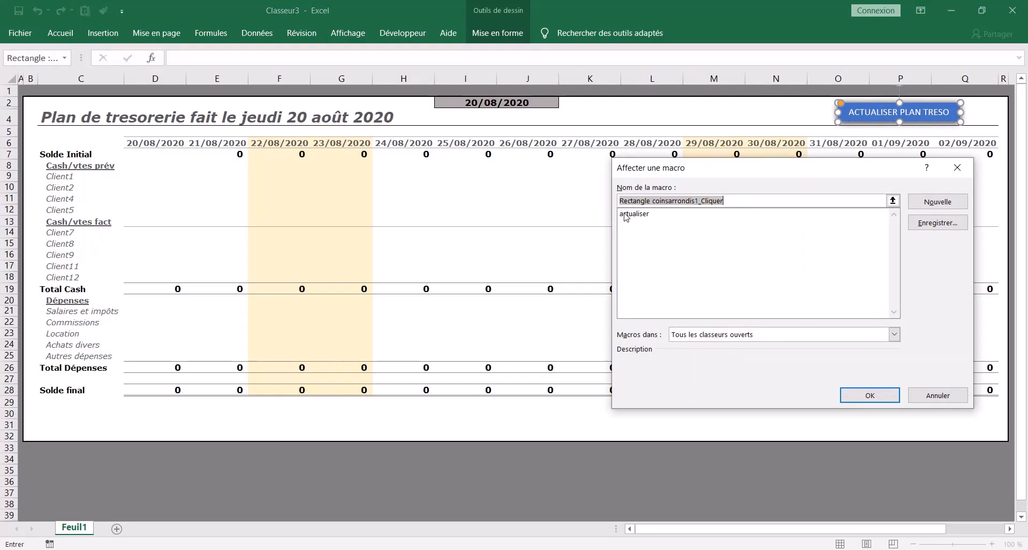
click(626, 214)
click(879, 395)
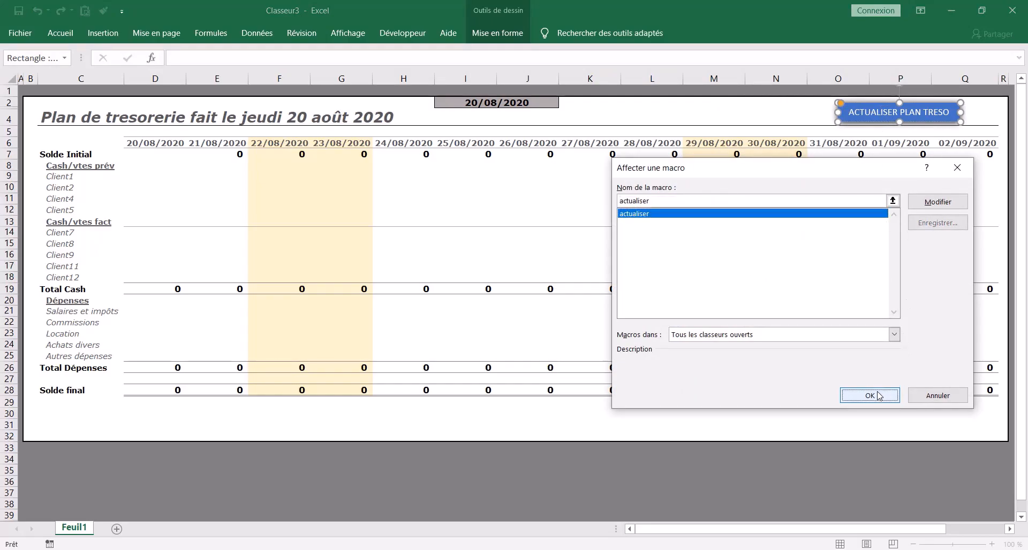
click(562, 184)
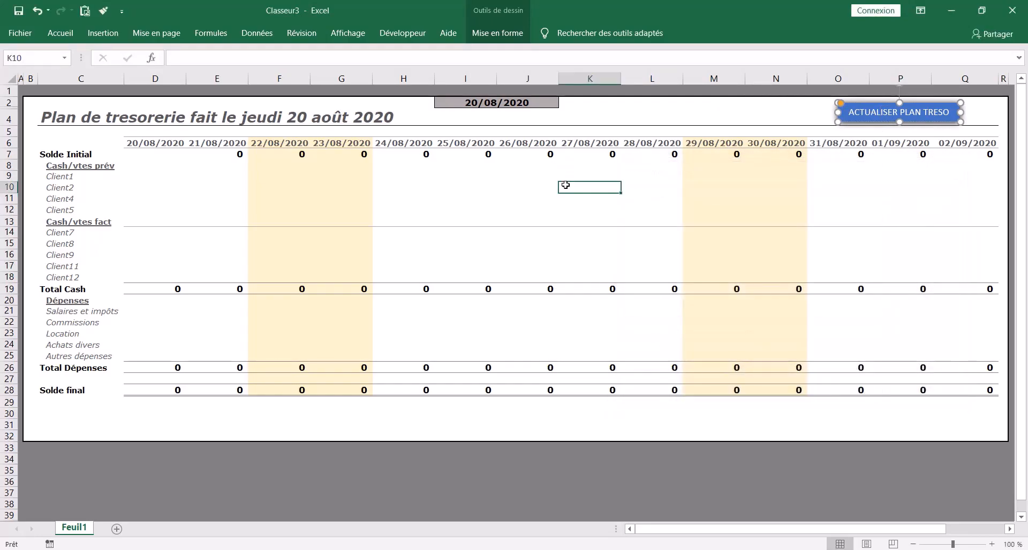
click(492, 106)
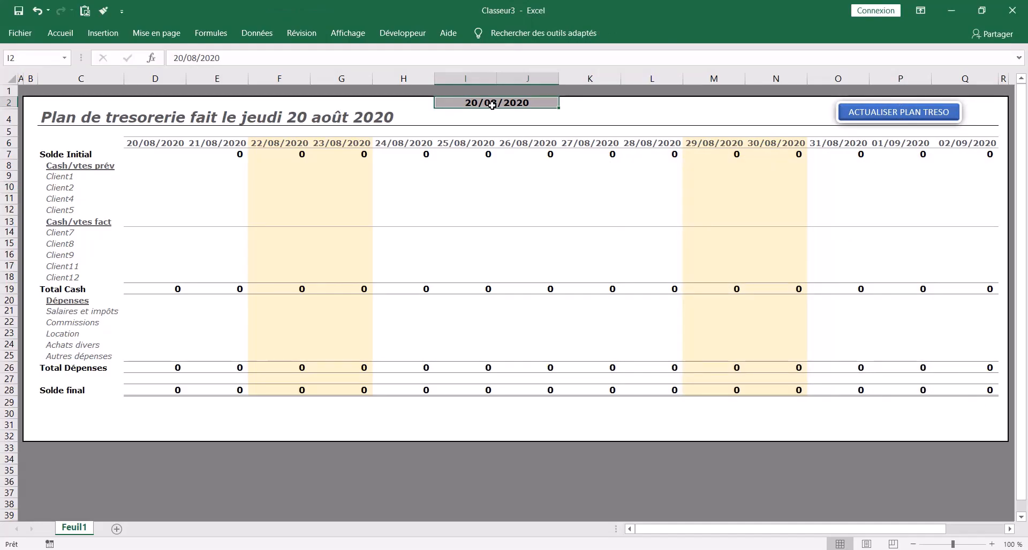
text(17/)
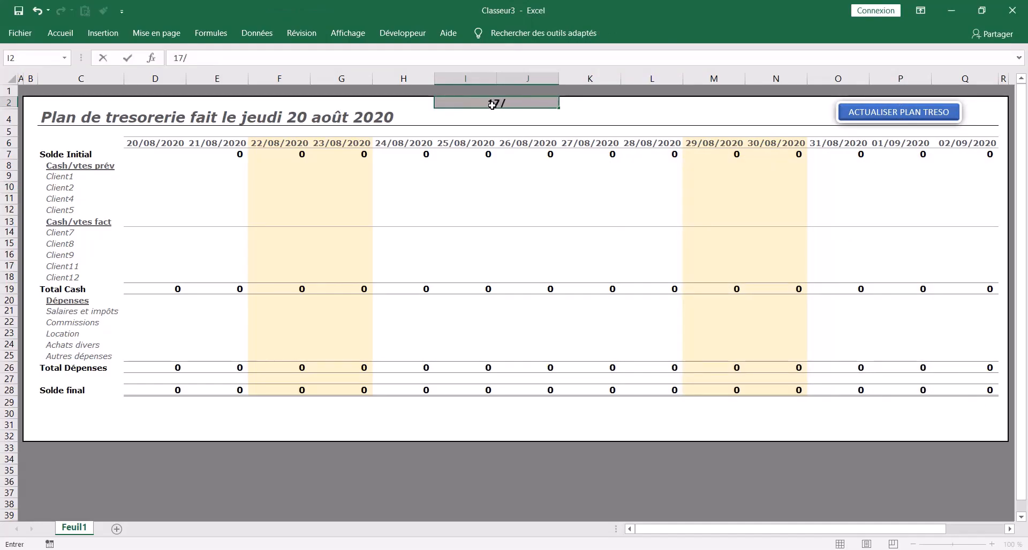
click(459, 181)
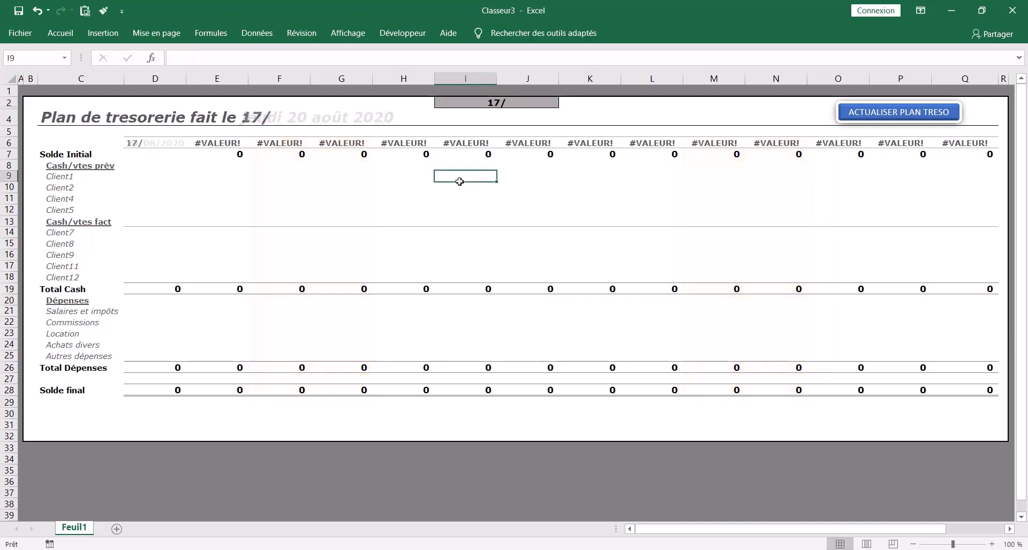
key(ctrl+z)
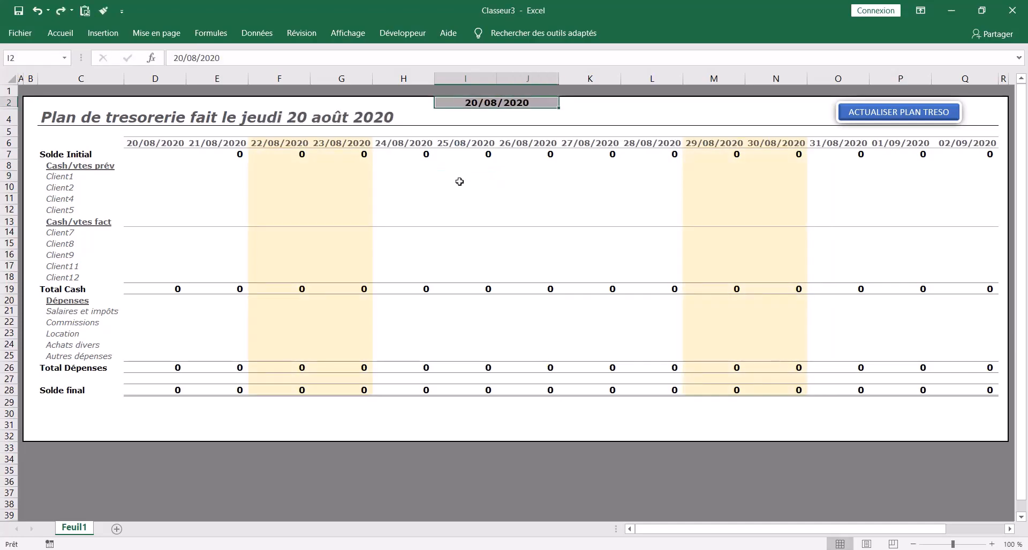
- Enter receipts of 15 000 for Client2 and 2 000 for Client9 on 20/08/2020
click(174, 165)
click(166, 184)
text(1)
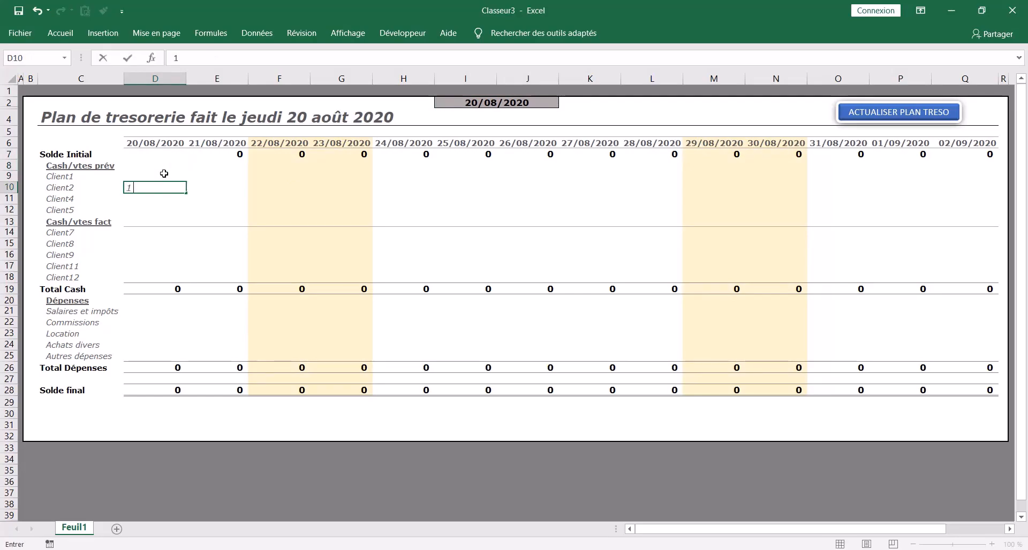
text(5 000)
key(Return)
click(148, 257)
text(2 000)
key(Return)
- Enter a Commissions expense of 25 000 on 21/08/2020 and a Client1 receipt of 15 000 on 24/08/2020
click(209, 325)
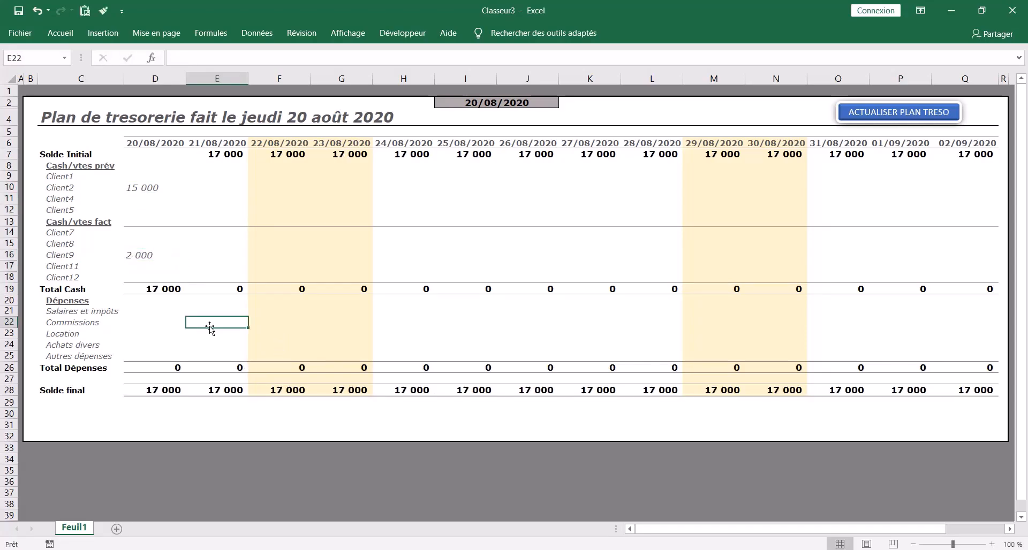
text(25000)
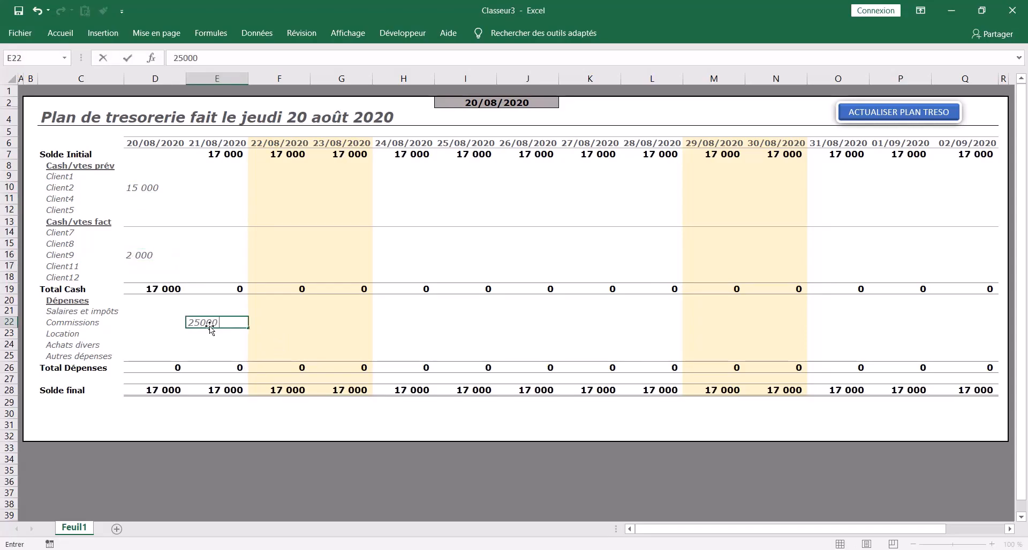
key(Return)
click(403, 179)
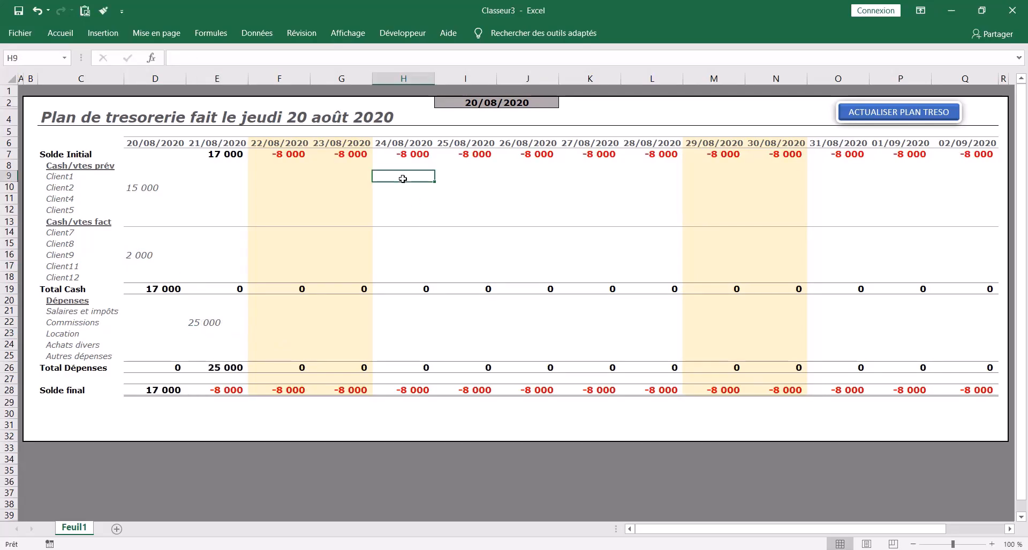
text(15000)
key(Return)
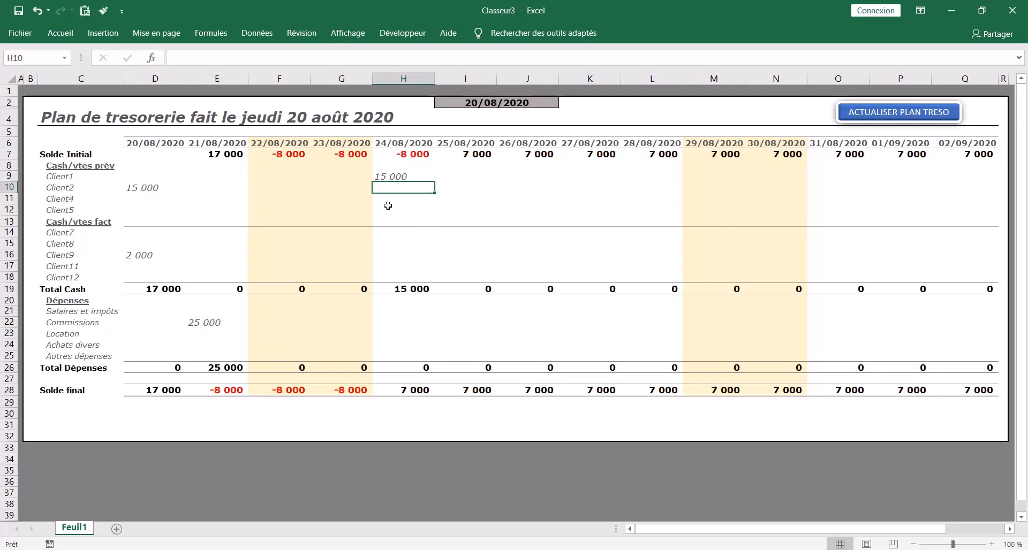
- Enter receipts of 1 500 for Client5 on 27/08/2020 and 17 000 for Client9 on 26/08/2020
click(569, 208)
text(1 5)
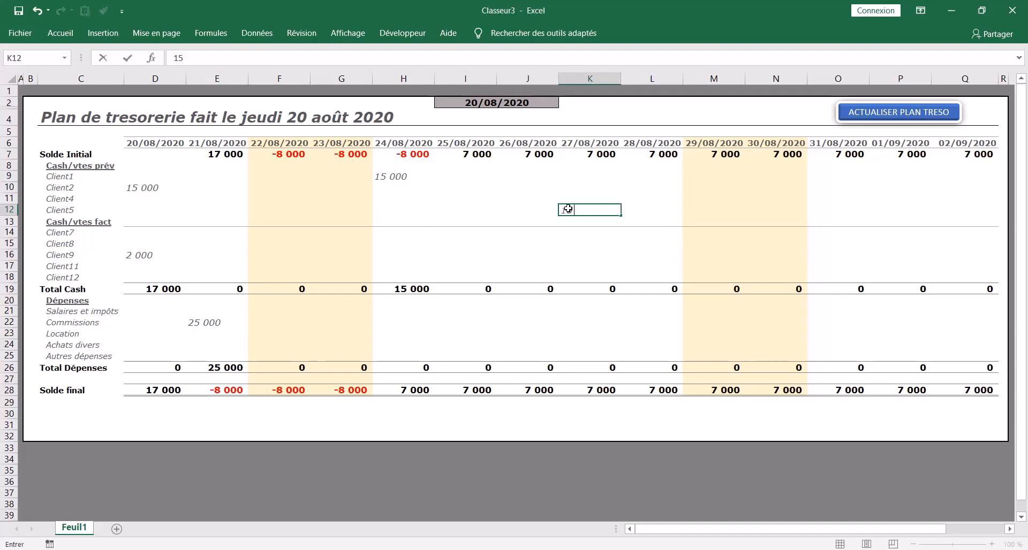
text(00)
key(ctrl+Return)
click(501, 253)
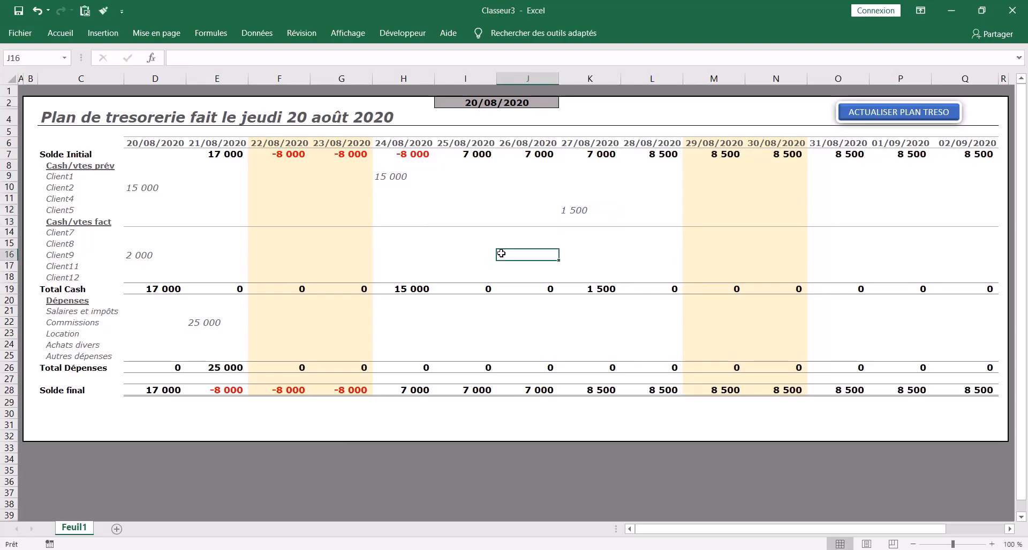
text(17000)
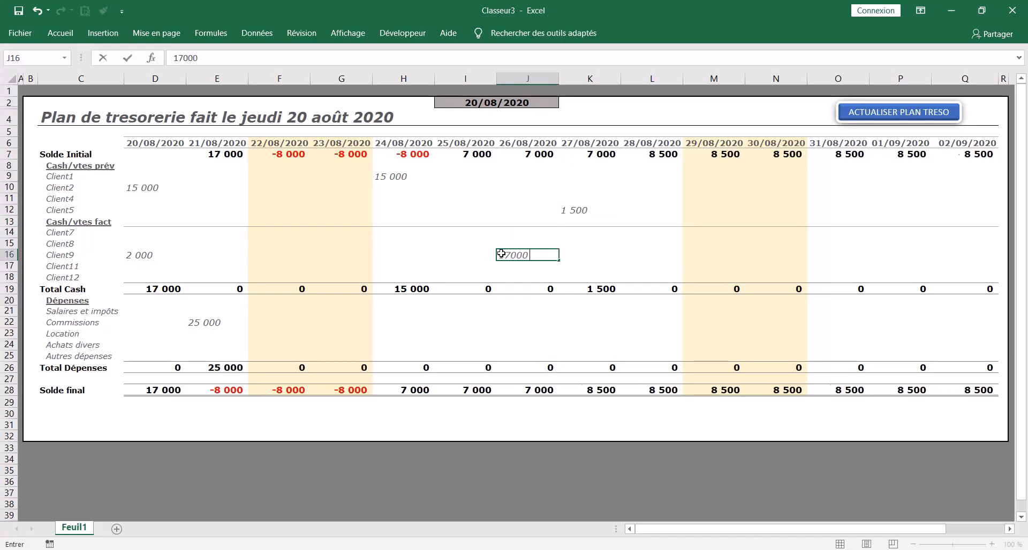
key(Return)
- Enter a Location expense of 80 000 on 28/08/2020
click(637, 332)
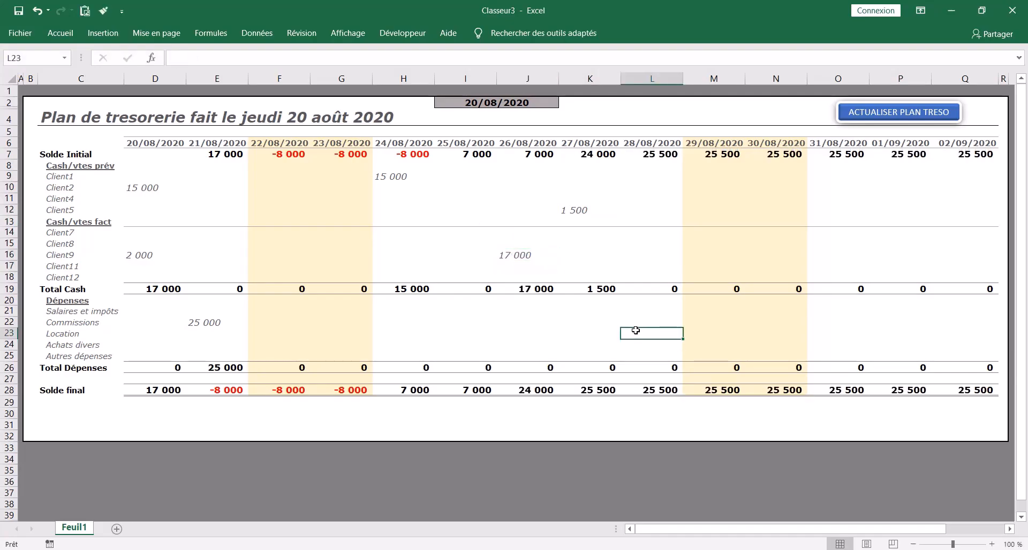
text(80 000)
key(Return)
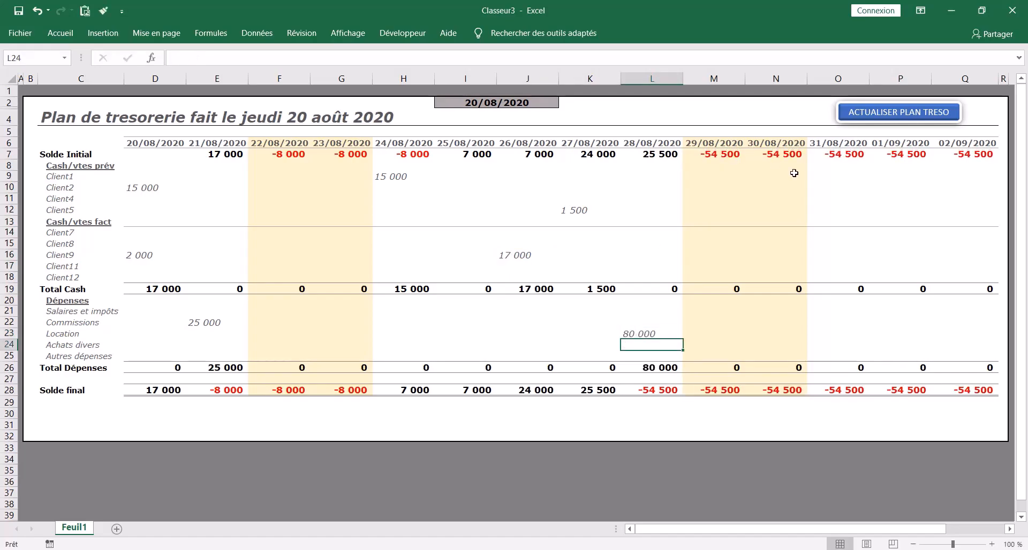
- Enter receipts of 25 000 for Client4 on 01/09/2020 and 2 500 for Client9 on 02/09/2020
click(860, 202)
click(940, 191)
click(897, 196)
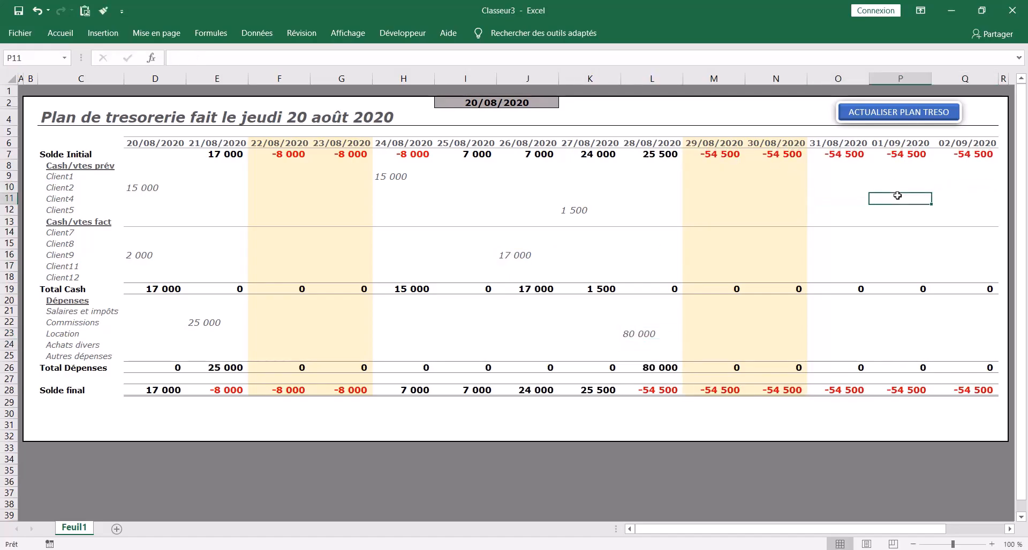
text(25000)
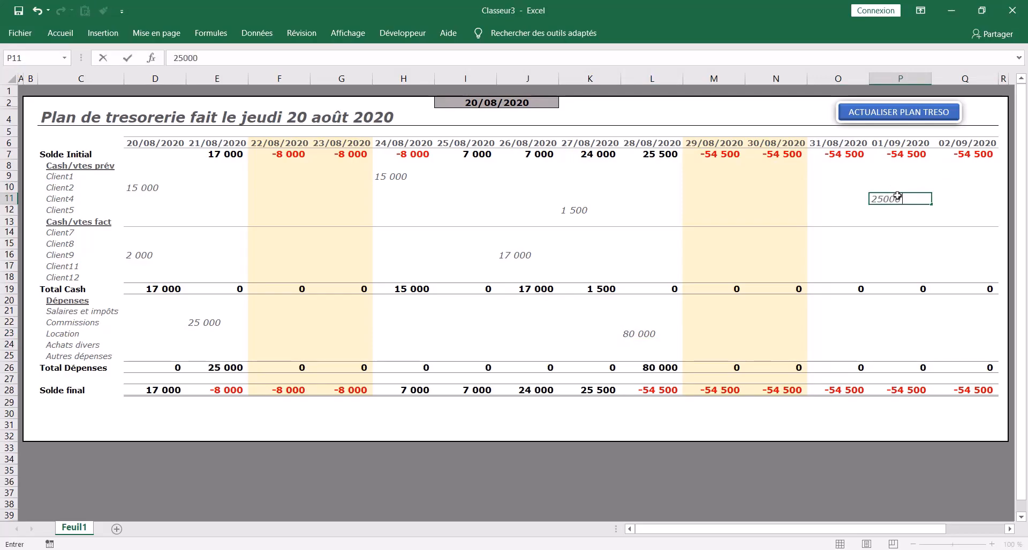
key(Return)
click(965, 258)
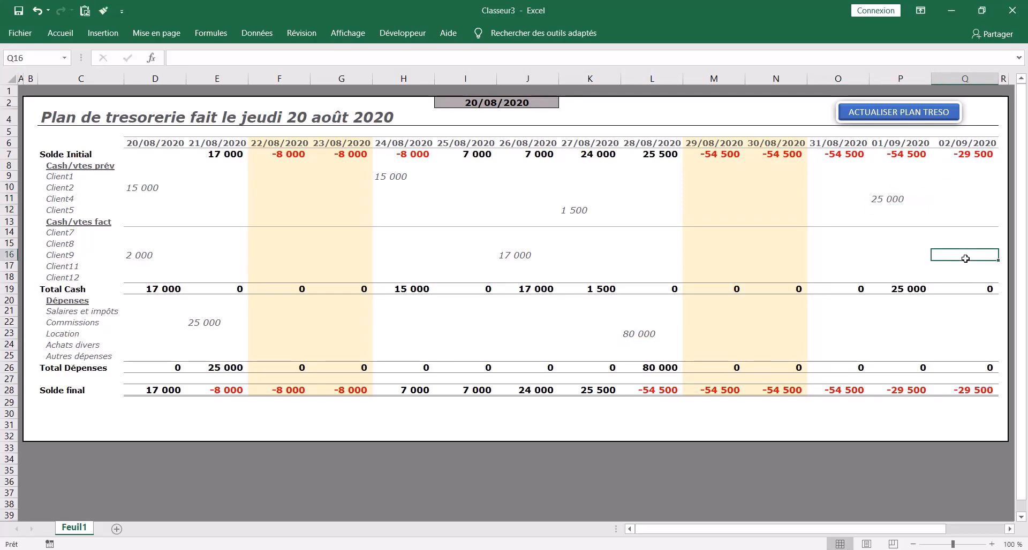
text(2 500)
key(Return)
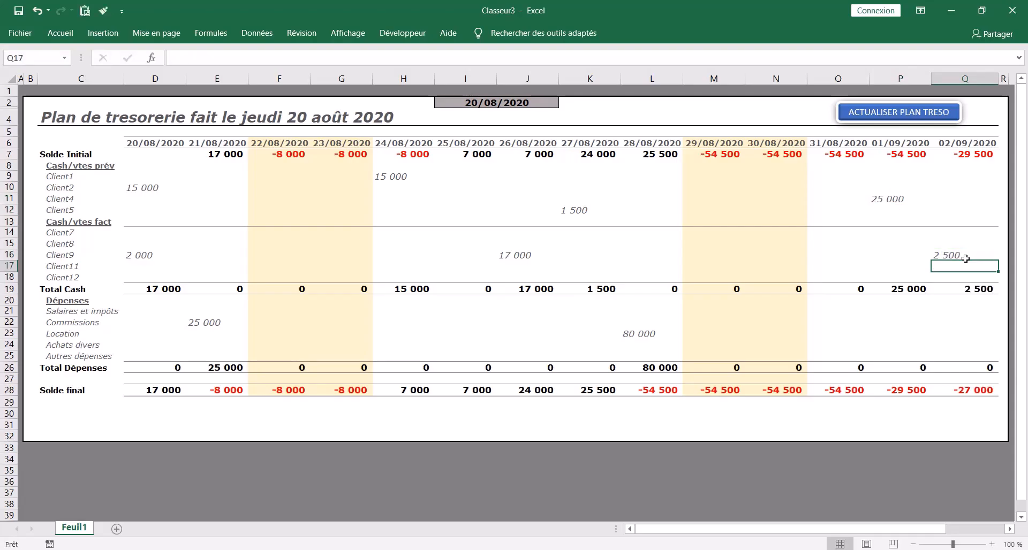
click(893, 329)
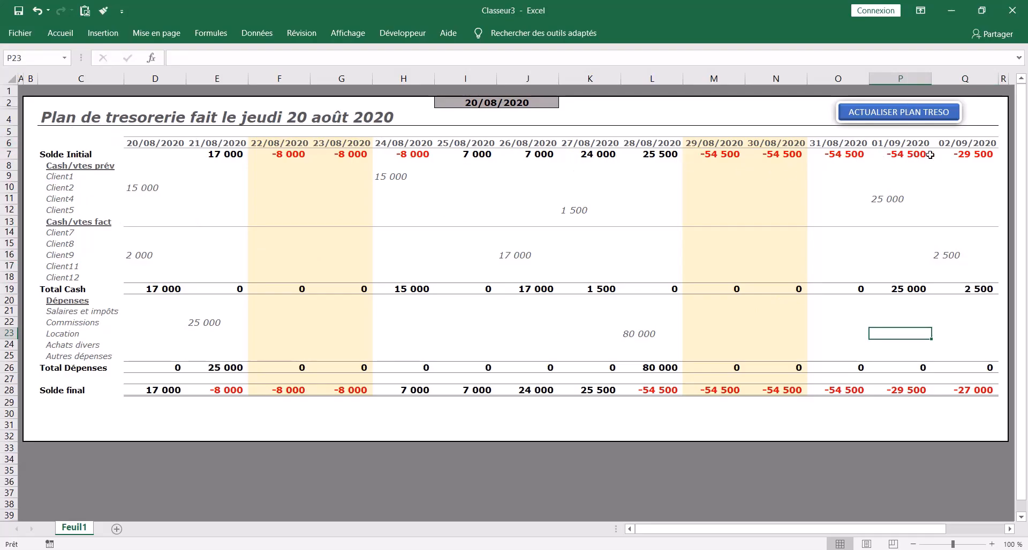
- Set the plan's start date to 03/09/2020 and run the ACTUALISER PLAN TRESO macro to clear the receipts and expenses
click(491, 102)
text(03/)
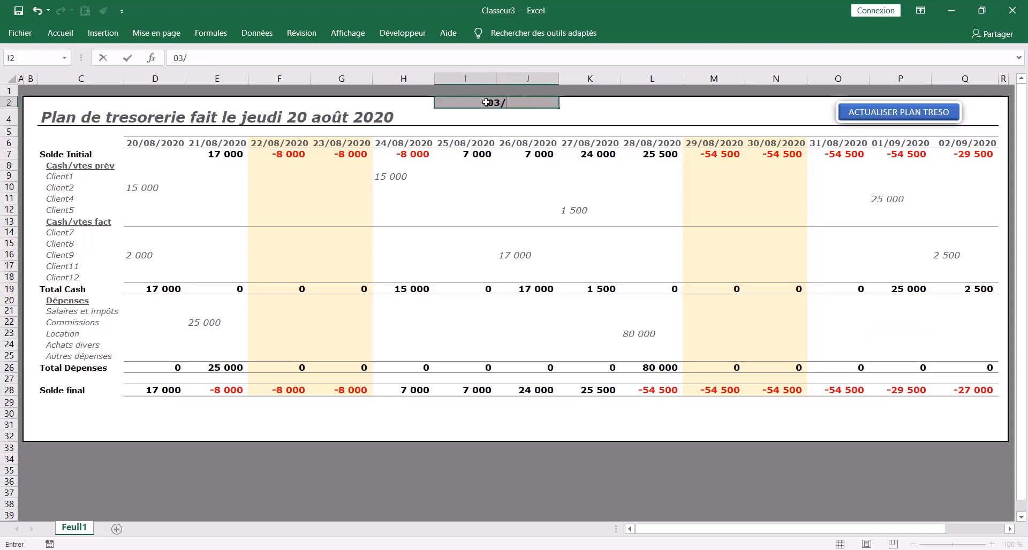
text(09/2020)
key(Return)
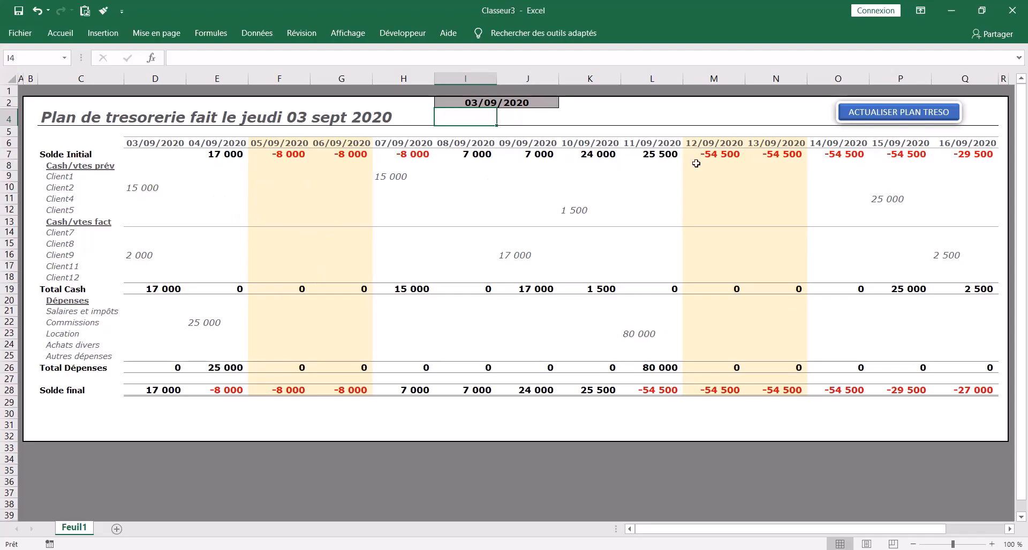
click(881, 113)
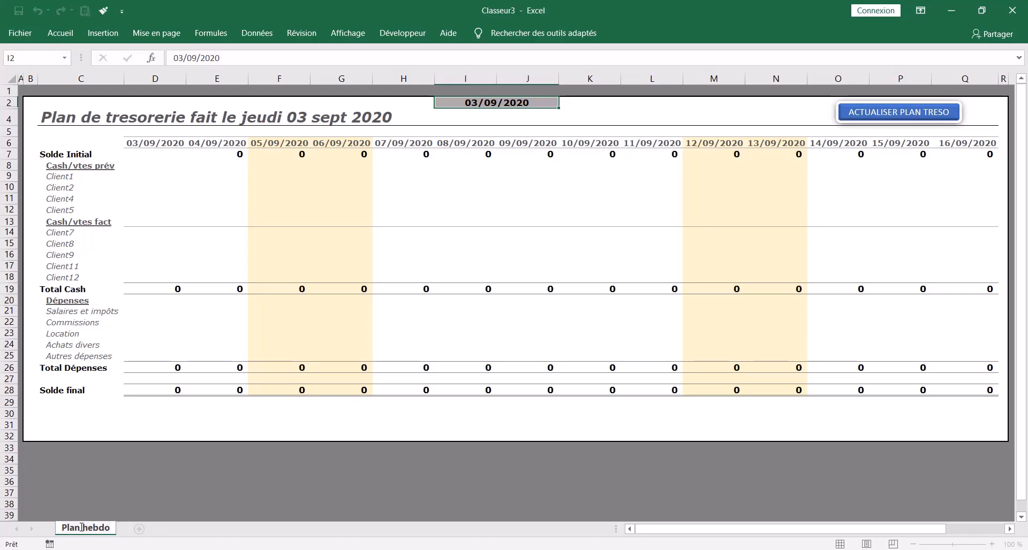
- Rename the Feuil1 sheet as Plan hebdo
key(Return)
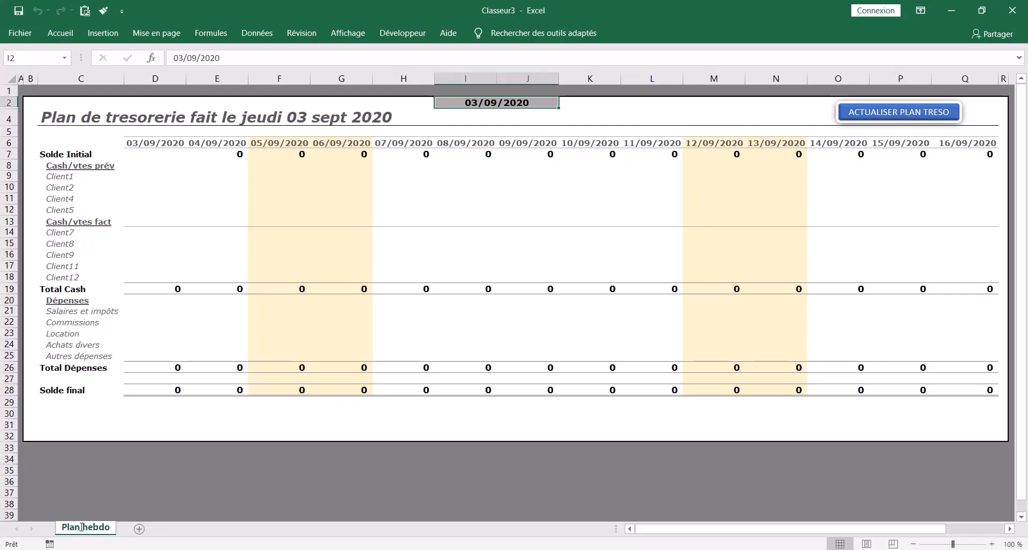
click(137, 492)
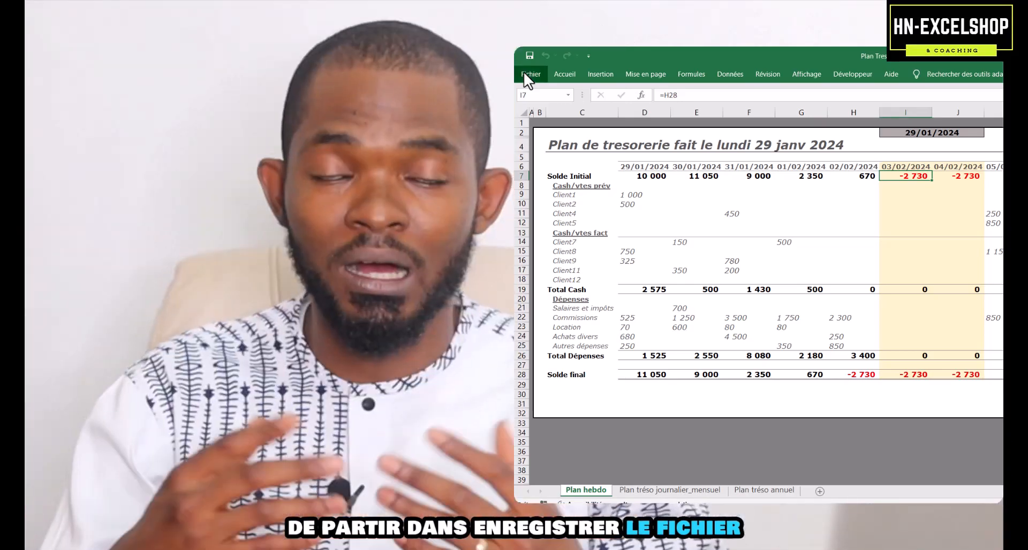
- Save the workbook as Plan Tresorerie in the Bureau folder, in the macro-enabled Excel workbook format
click(527, 74)
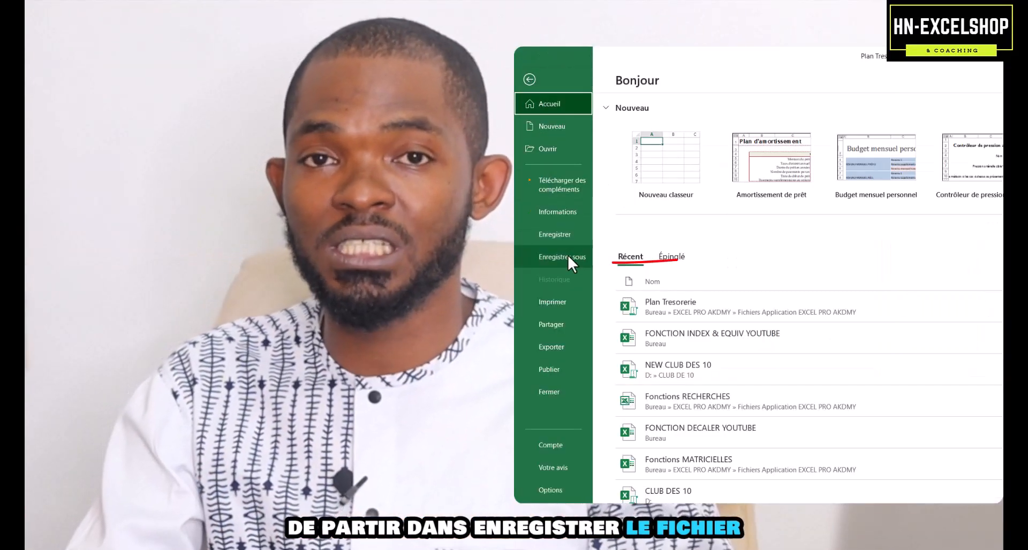
click(567, 256)
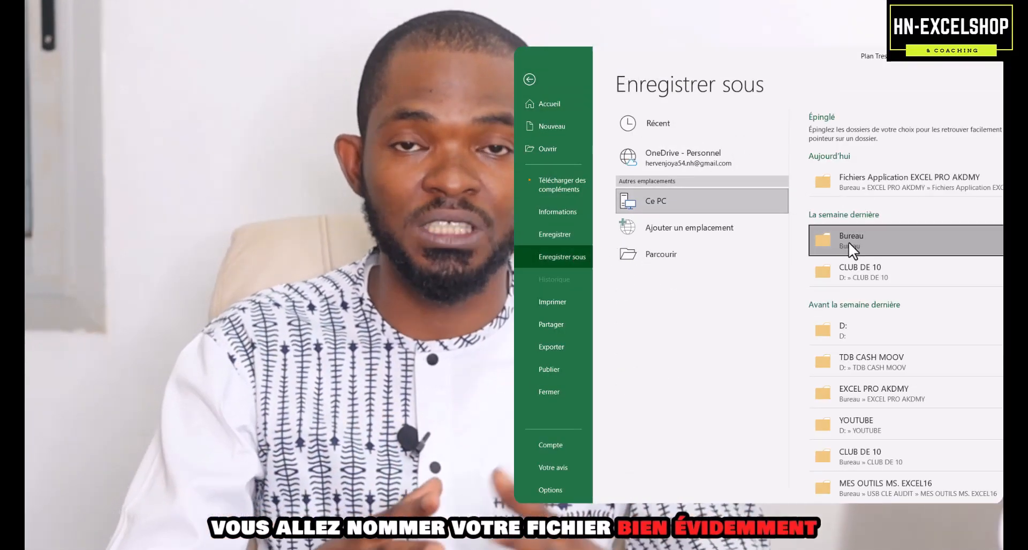
click(849, 241)
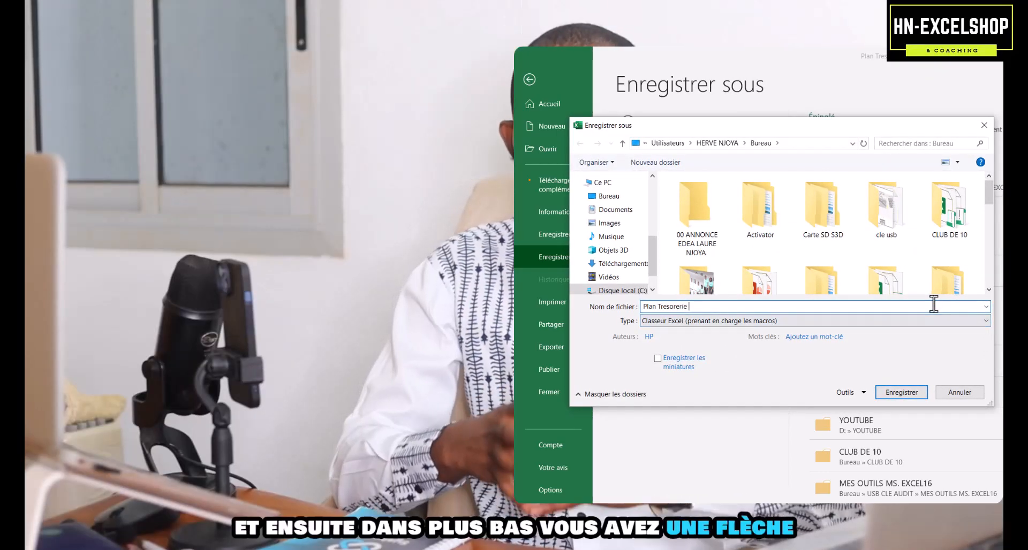
click(984, 321)
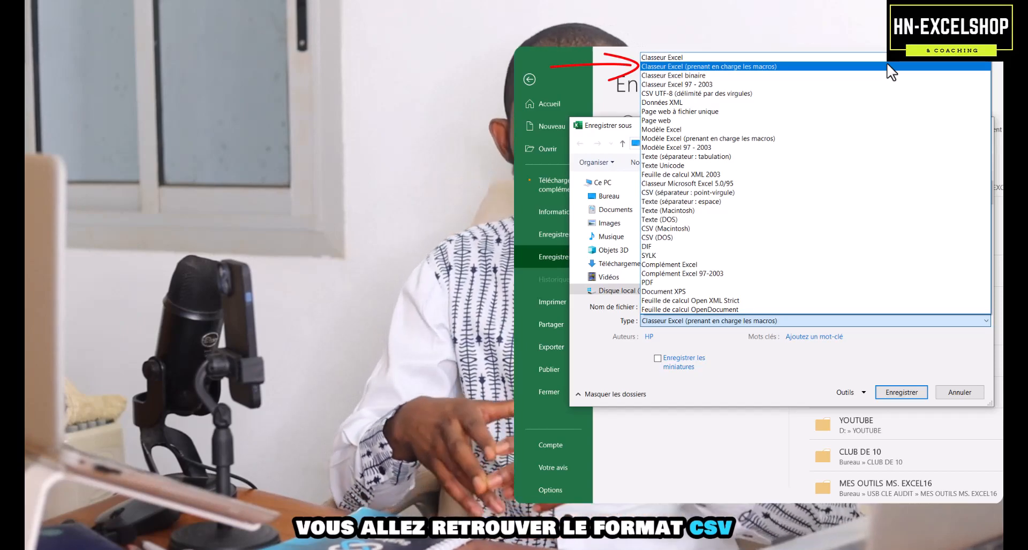
click(887, 65)
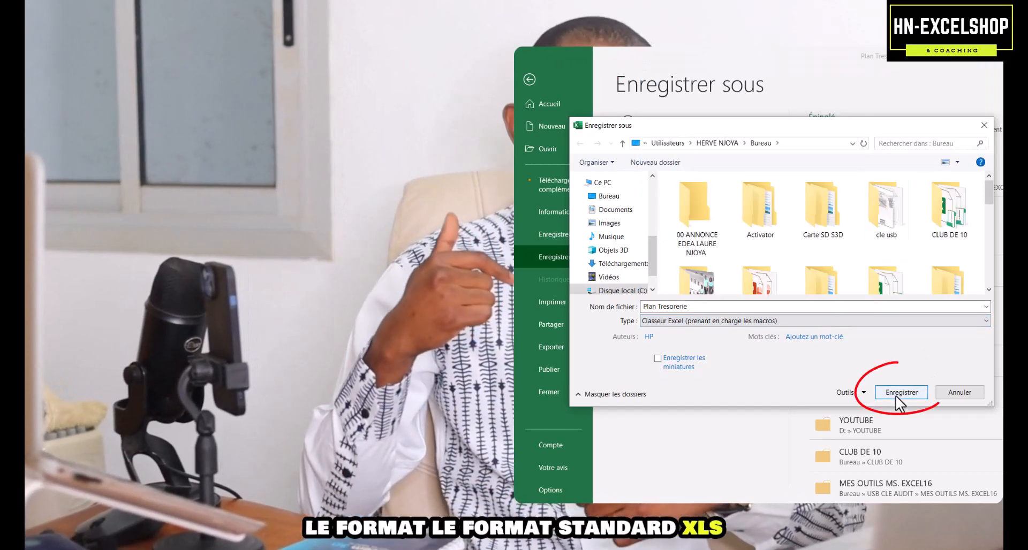
click(901, 392)
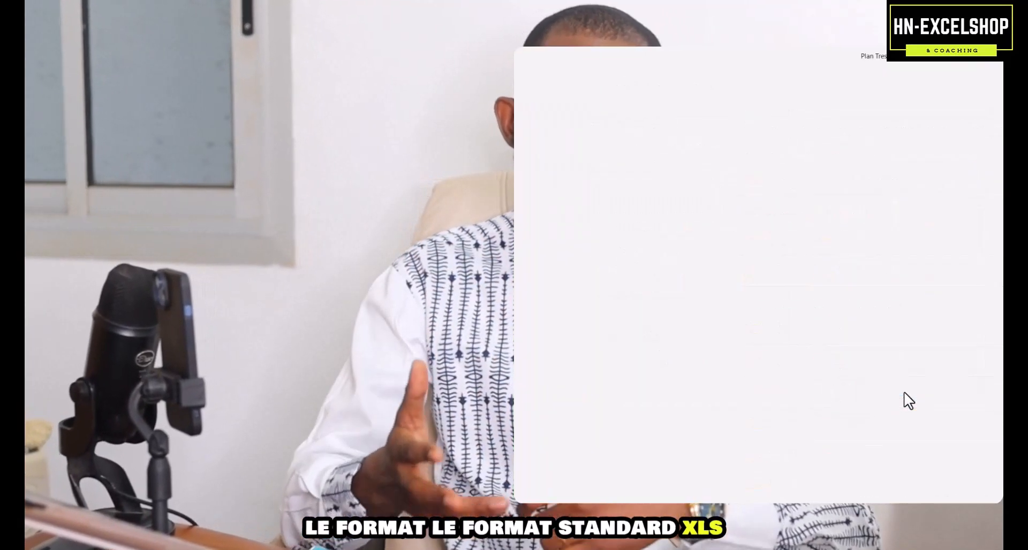